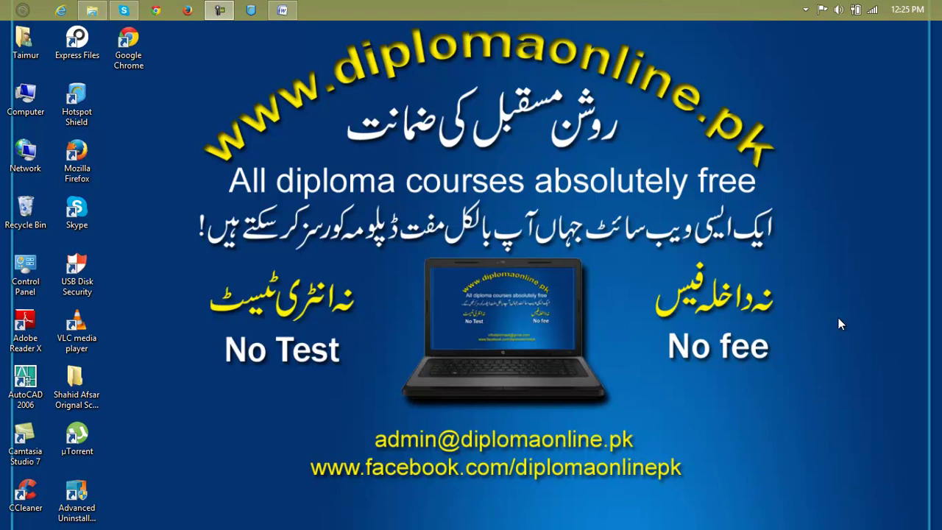
- Put away the Lesson 41 outline and launch AutoCAD 2006 as administrator
{"action": "left_click", "coordinate": [294, 6]}
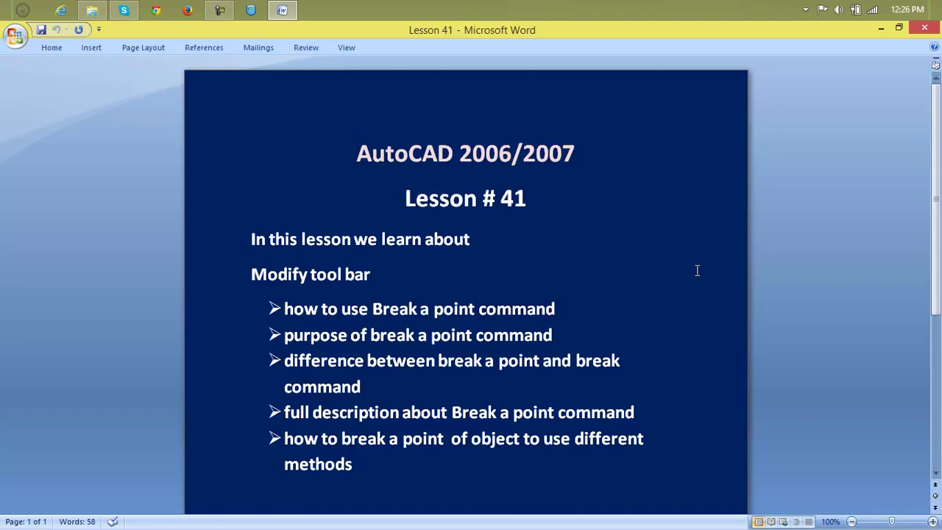
{"action": "left_click", "coordinate": [881, 28]}
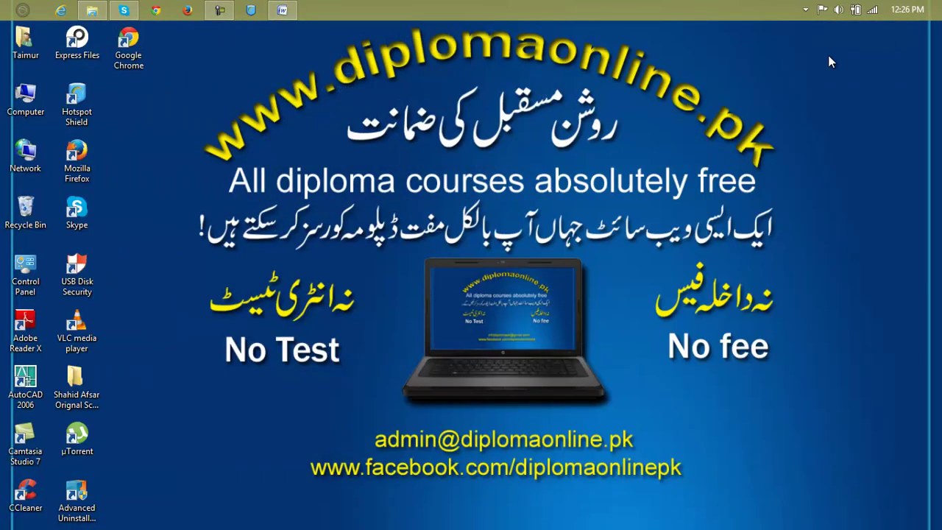
{"action": "right_click", "coordinate": [19, 379]}
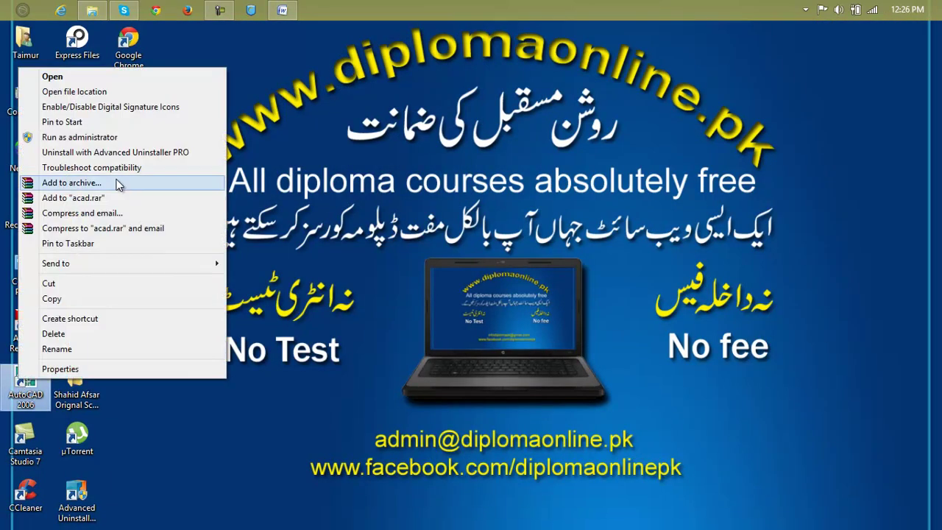
{"action": "left_click", "coordinate": [124, 138]}
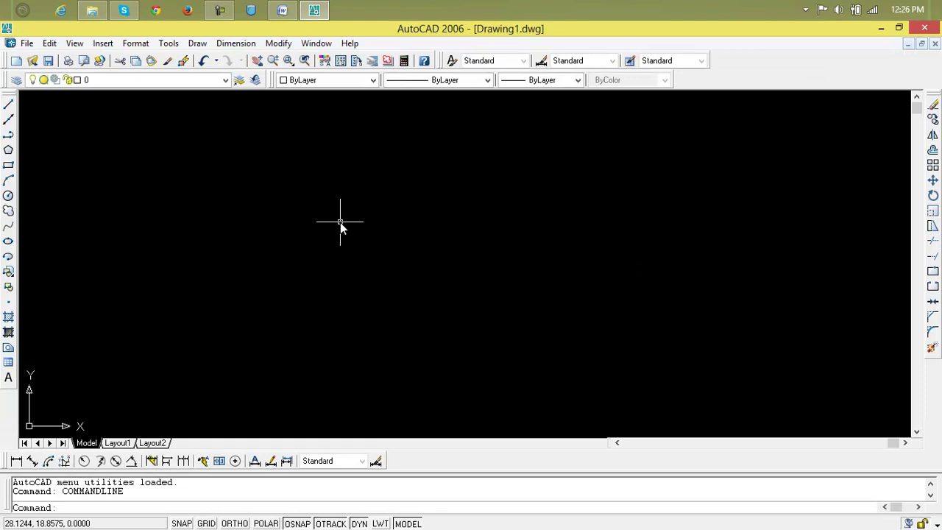
- Set the drawing units (UN) to Architectural length with 0'-0" precision
{"action": "type", "text": "un"}
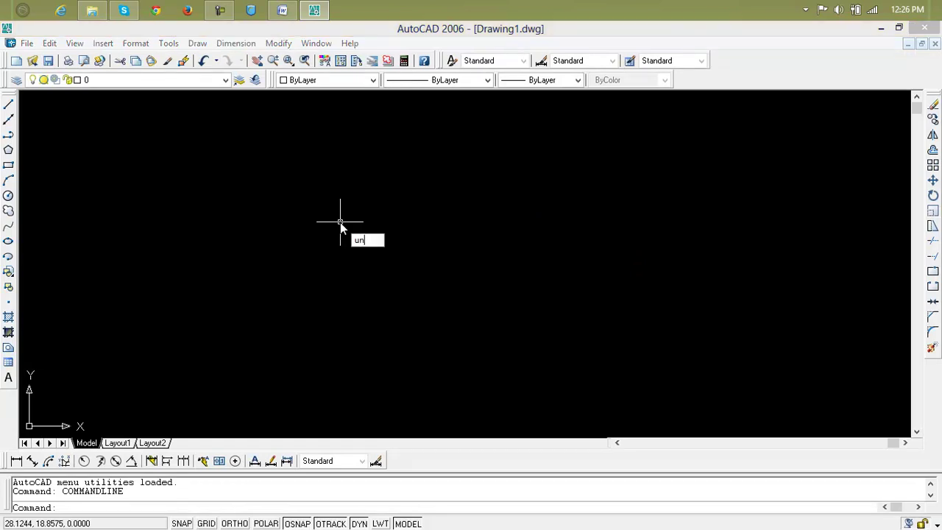
{"action": "key", "text": "Return"}
{"action": "left_click", "coordinate": [386, 212]}
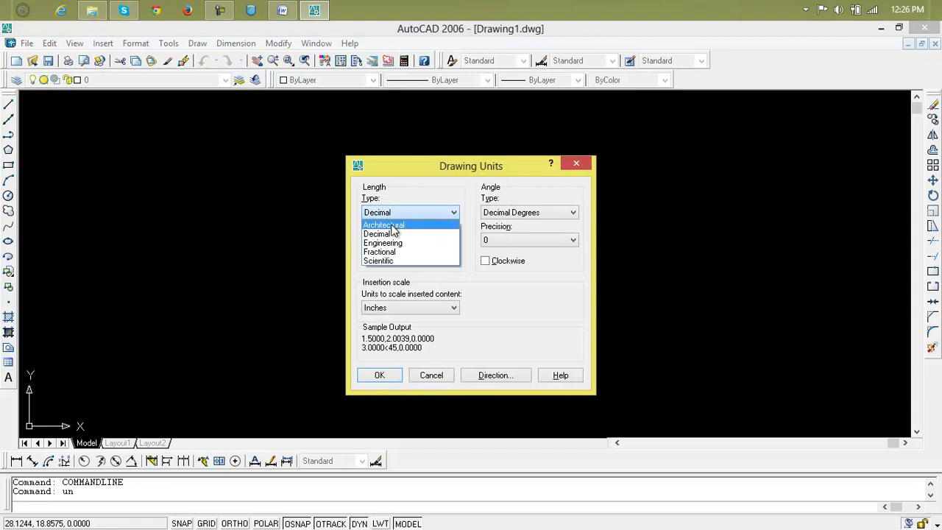
{"action": "left_click", "coordinate": [388, 222]}
{"action": "left_click", "coordinate": [393, 240]}
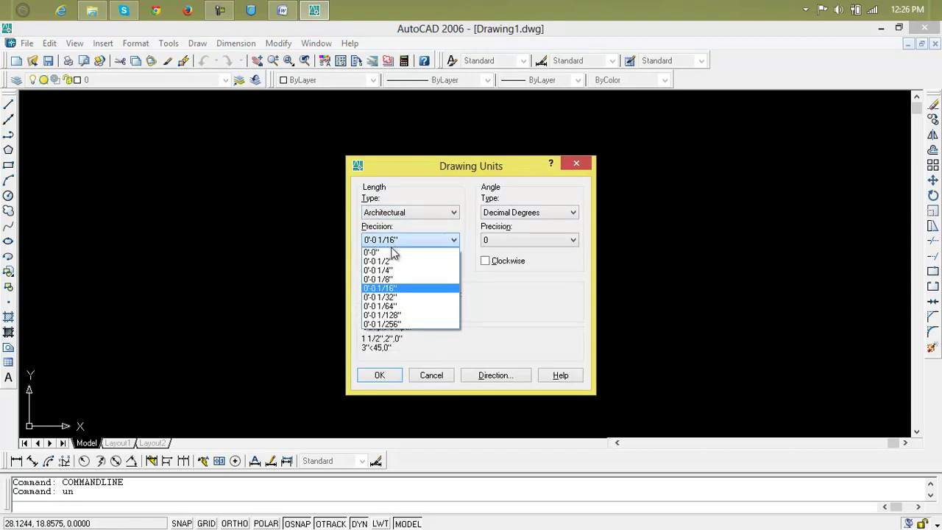
{"action": "left_click", "coordinate": [390, 251]}
{"action": "left_click", "coordinate": [379, 376]}
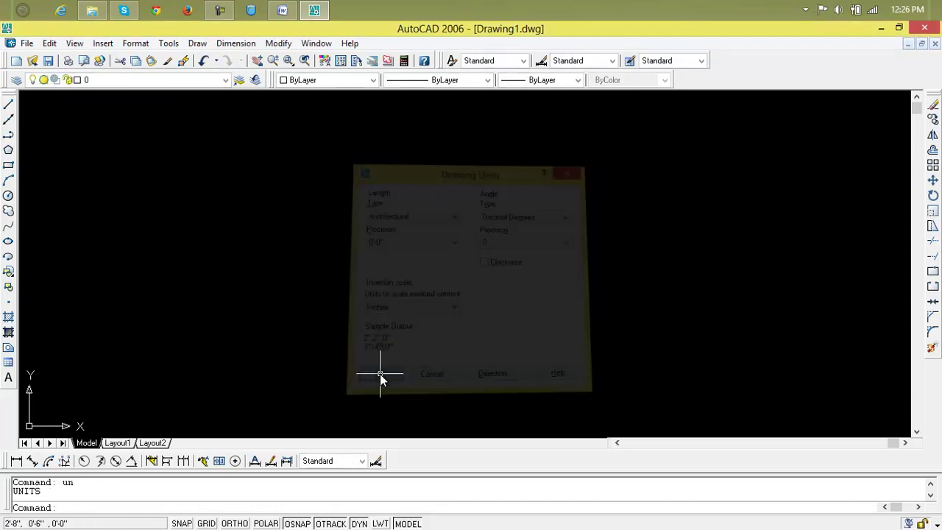
- Give the Standard dimension style Architectural units at 0'-0" precision and make it current
{"action": "type", "text": "d"}
{"action": "key", "text": "Return"}
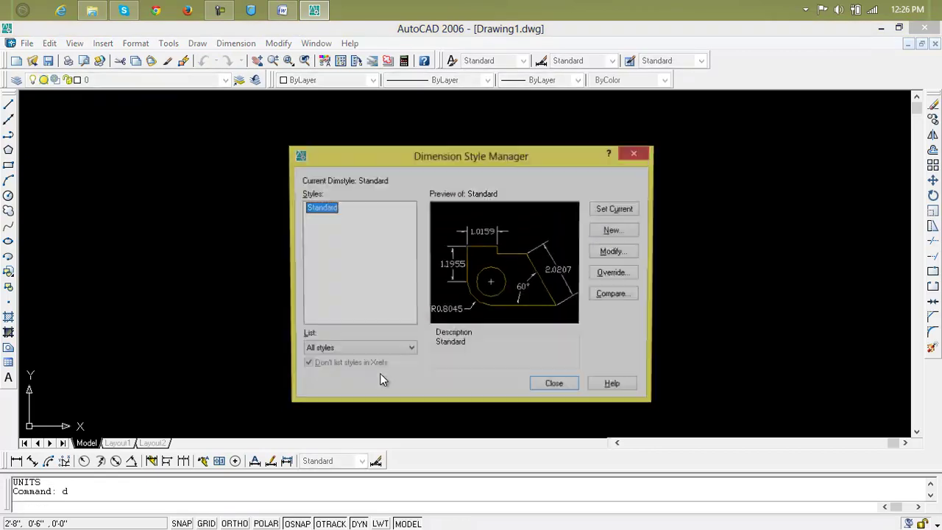
{"action": "left_click", "coordinate": [615, 253]}
{"action": "left_click", "coordinate": [453, 177]}
{"action": "left_click", "coordinate": [449, 215]}
{"action": "left_click", "coordinate": [449, 196]}
{"action": "left_click", "coordinate": [446, 207]}
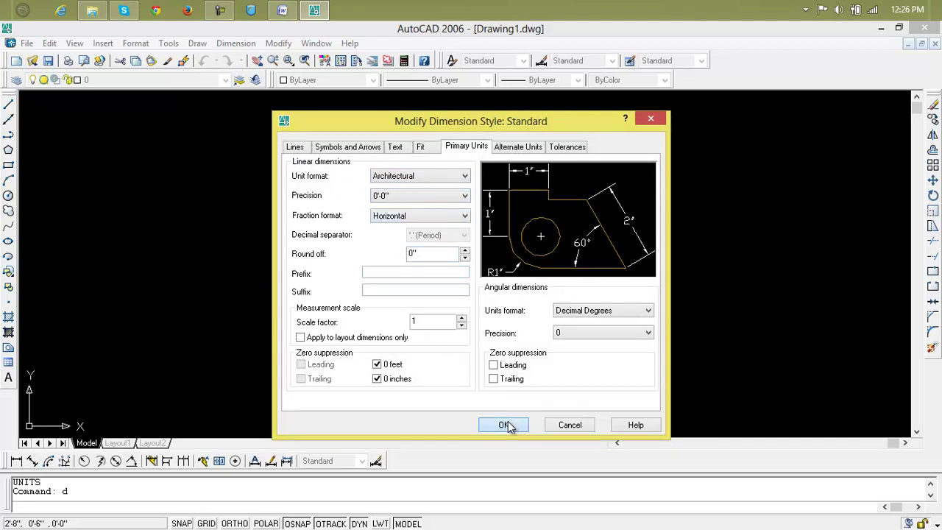
{"action": "left_click", "coordinate": [503, 425]}
{"action": "left_click", "coordinate": [614, 210]}
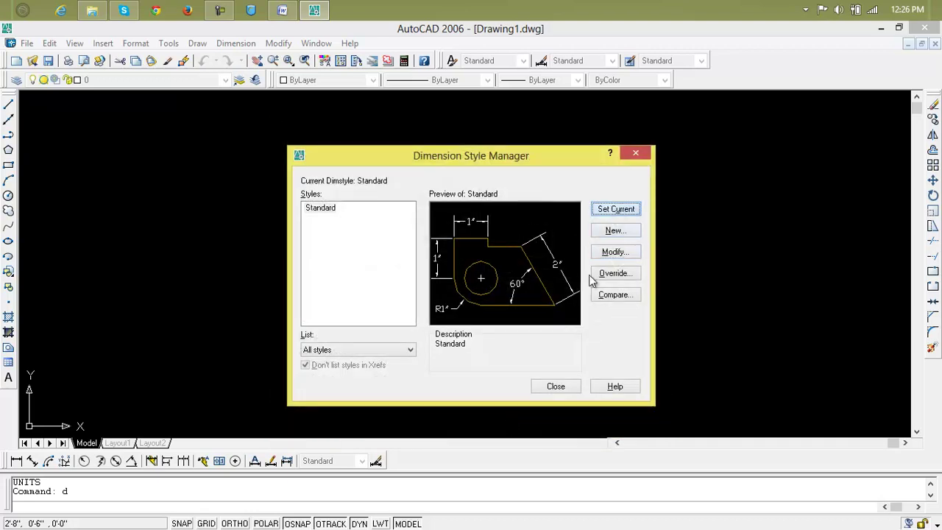
{"action": "left_click", "coordinate": [559, 386]}
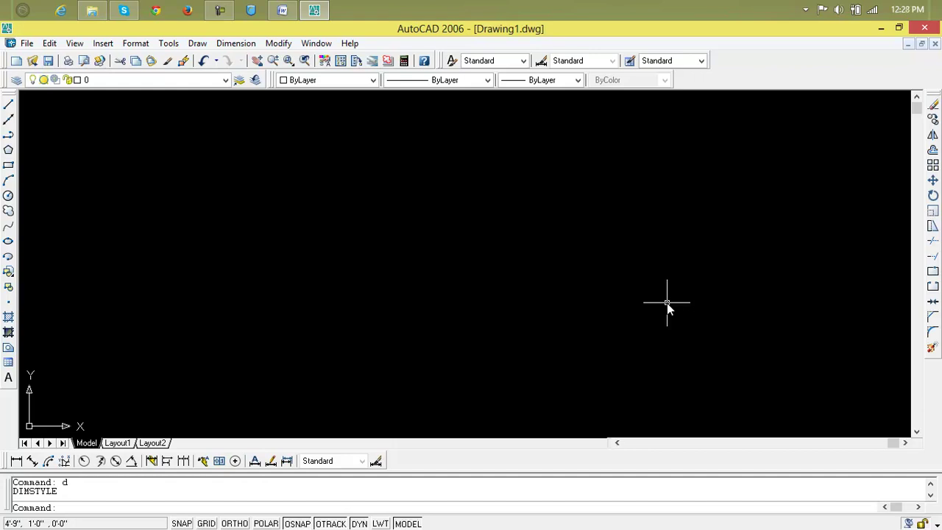
- Draw a wide rectangle across the drawing area
{"action": "left_click", "coordinate": [8, 165]}
{"action": "left_click", "coordinate": [143, 184]}
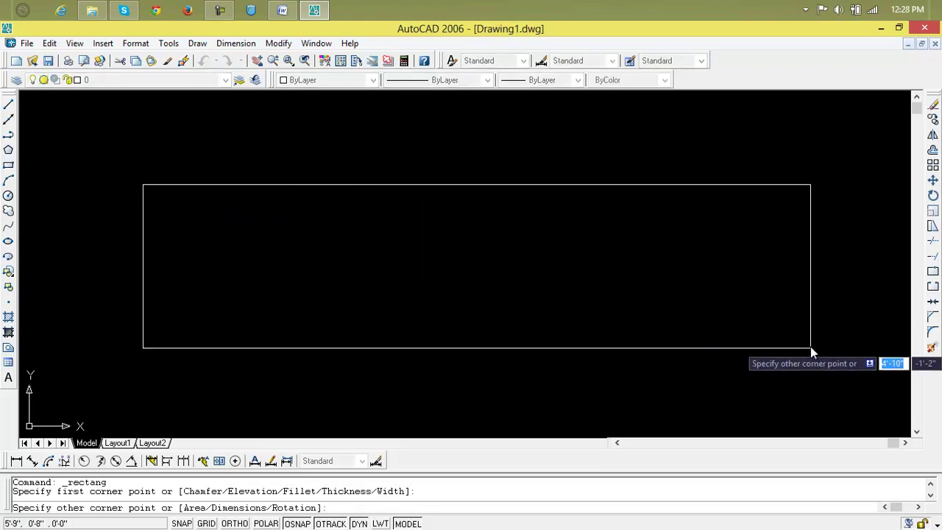
{"action": "left_click", "coordinate": [755, 390]}
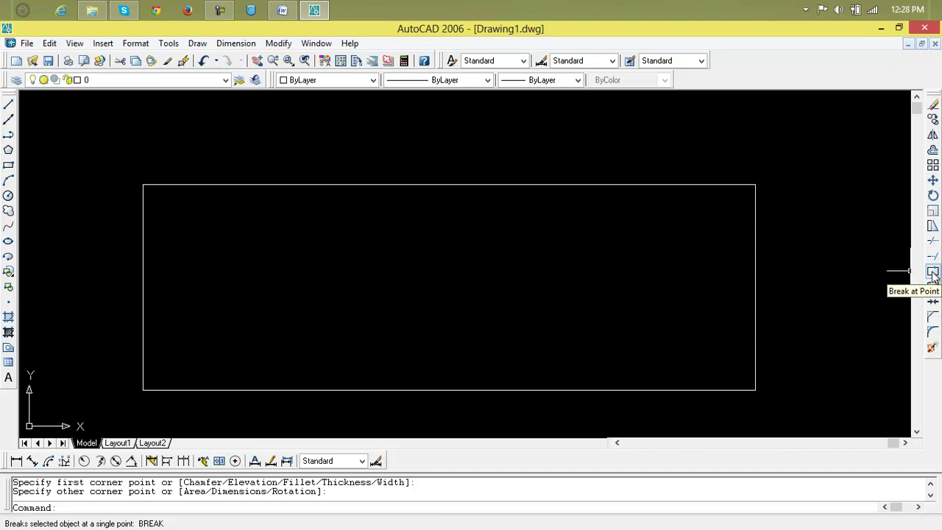
- Break the rectangle at a point on its top edge and select the resulting pieces
{"action": "left_click", "coordinate": [933, 274]}
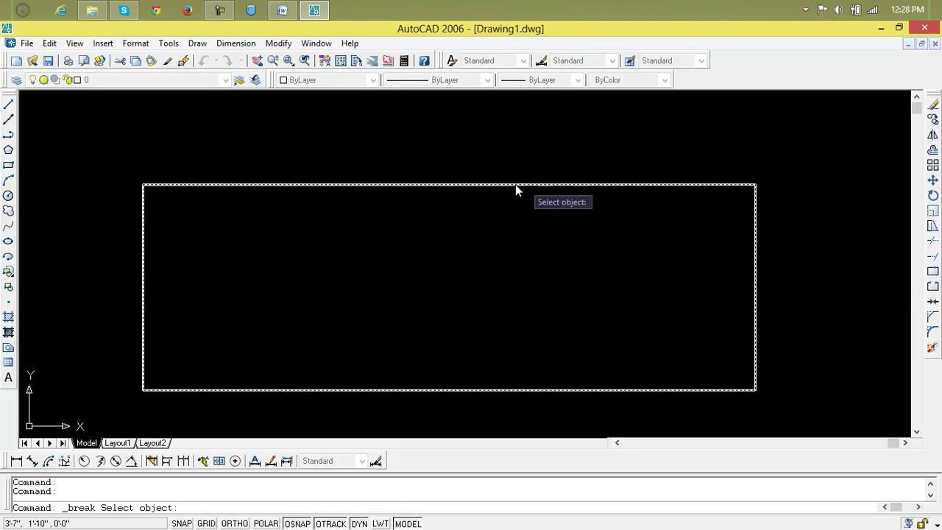
{"action": "left_click", "coordinate": [255, 185]}
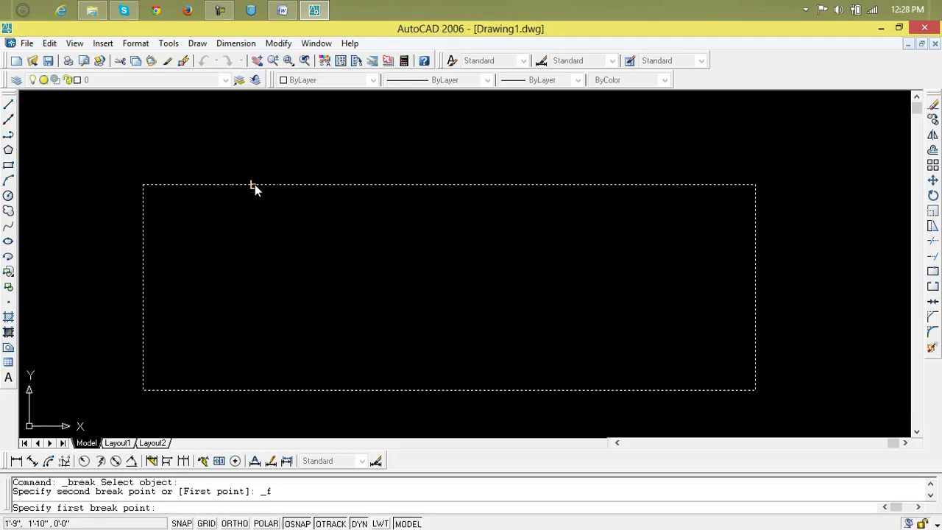
{"action": "left_click", "coordinate": [460, 184]}
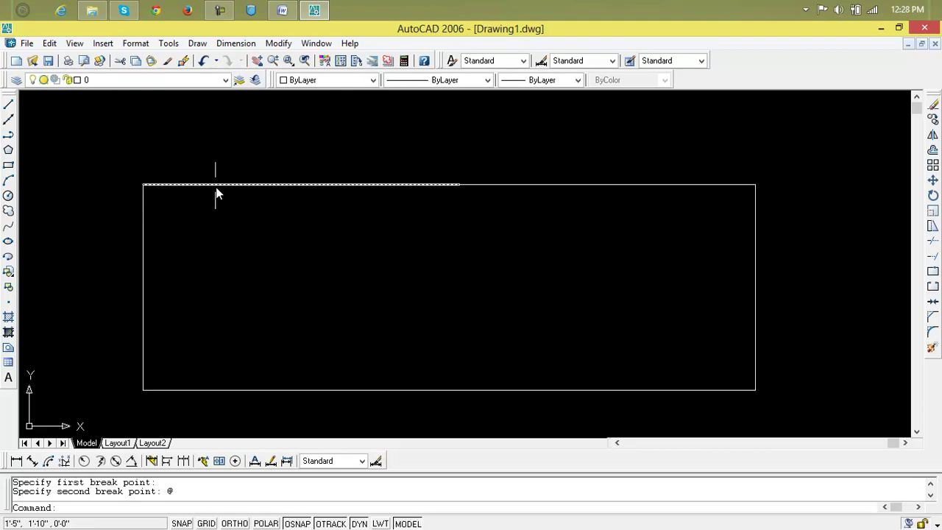
{"action": "key", "text": "Return"}
{"action": "left_click", "coordinate": [224, 187]}
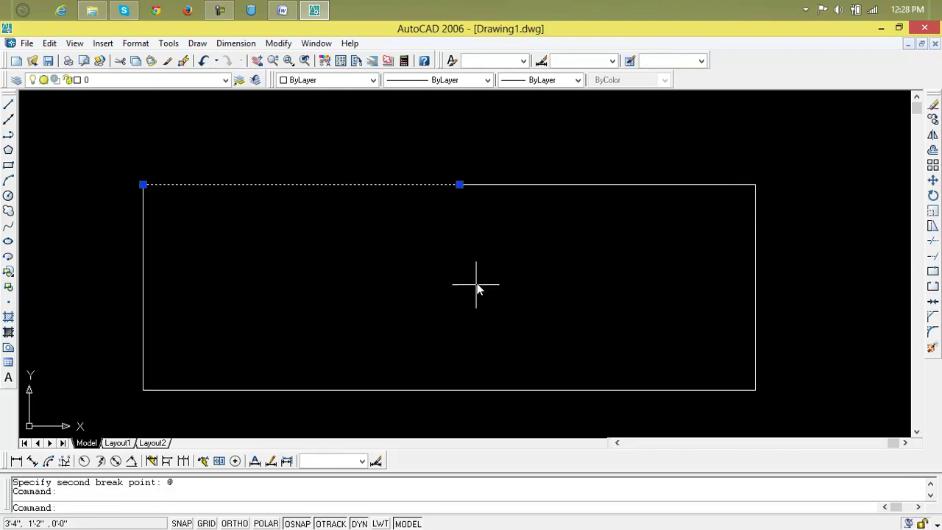
{"action": "left_click", "coordinate": [573, 184]}
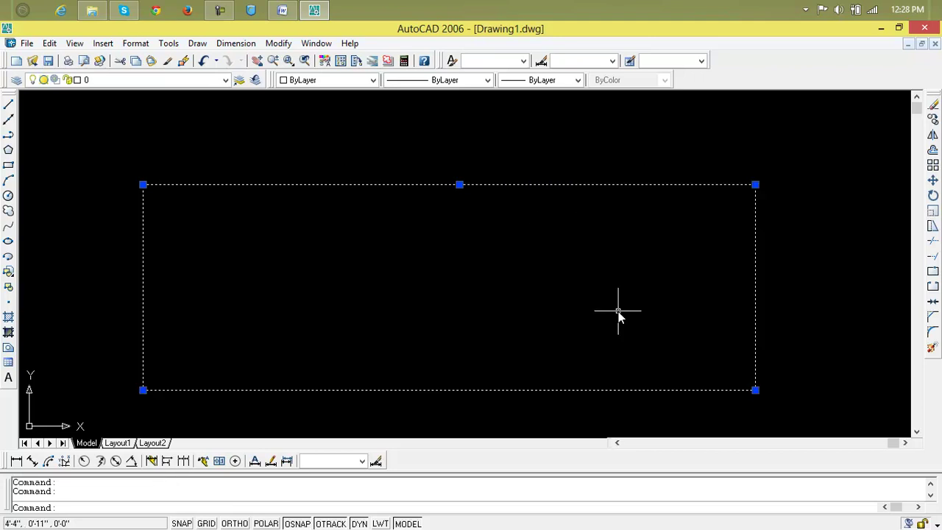
- Undo the earlier break and rectangle, then draw a new wide rectangle
{"action": "key", "text": "ctrl+z"}
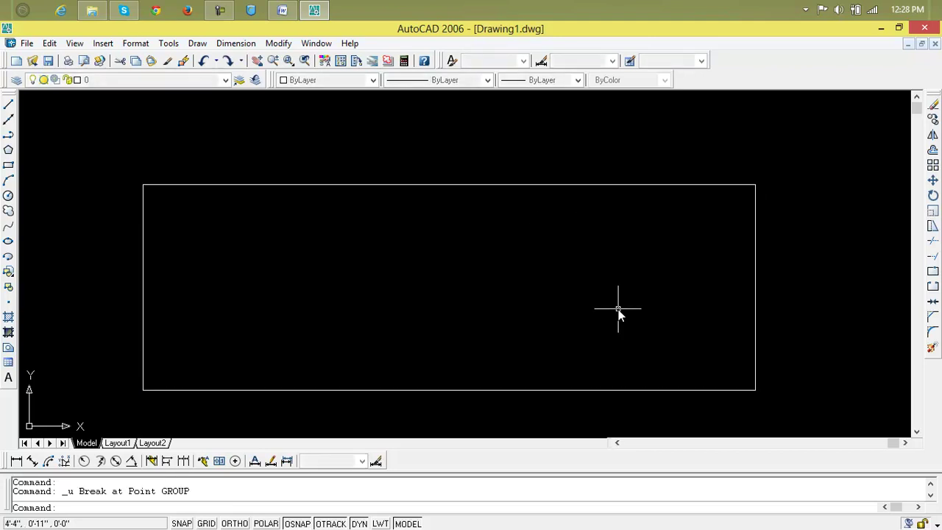
{"action": "key", "text": "ctrl+z"}
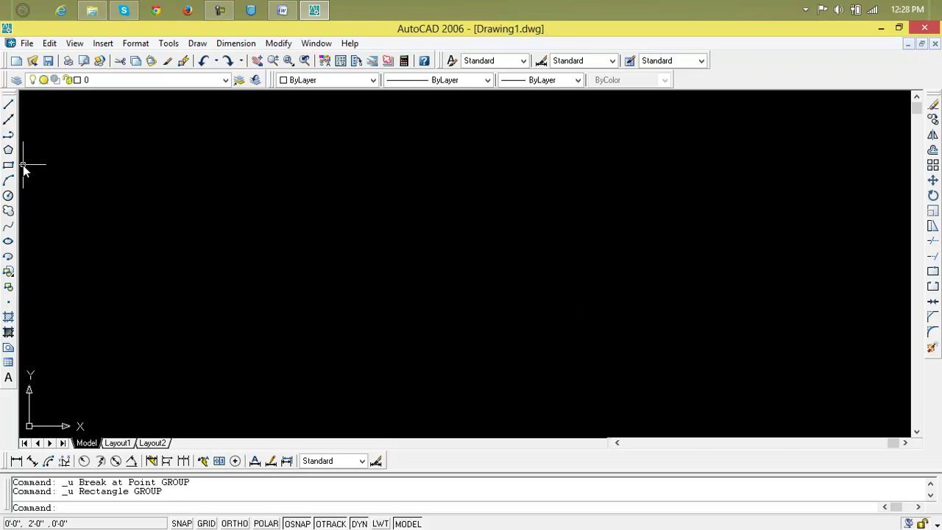
{"action": "left_click", "coordinate": [8, 165]}
{"action": "left_click", "coordinate": [87, 143]}
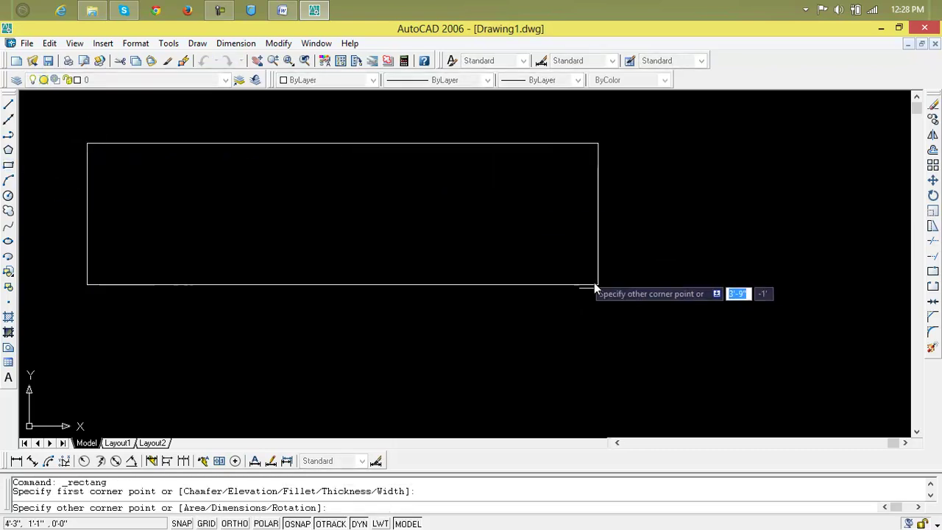
{"action": "left_click", "coordinate": [739, 377]}
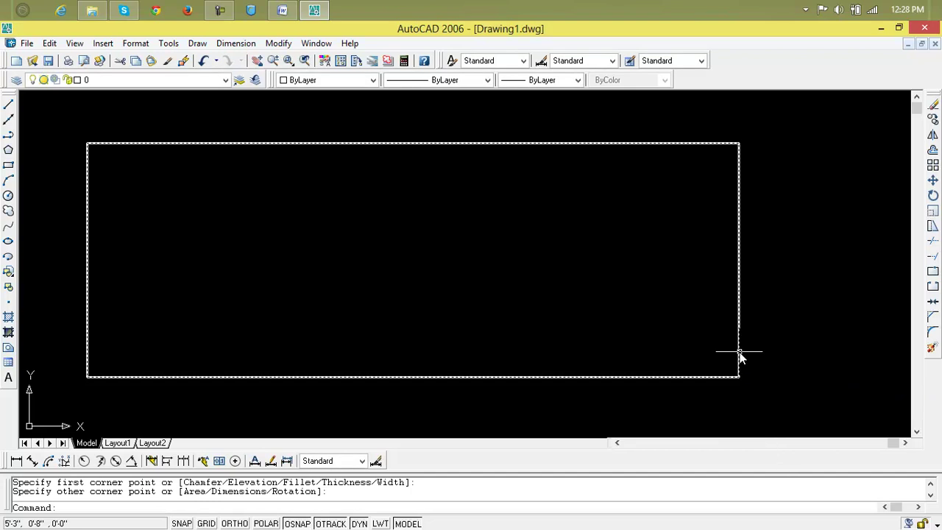
{"action": "left_click", "coordinate": [738, 353]}
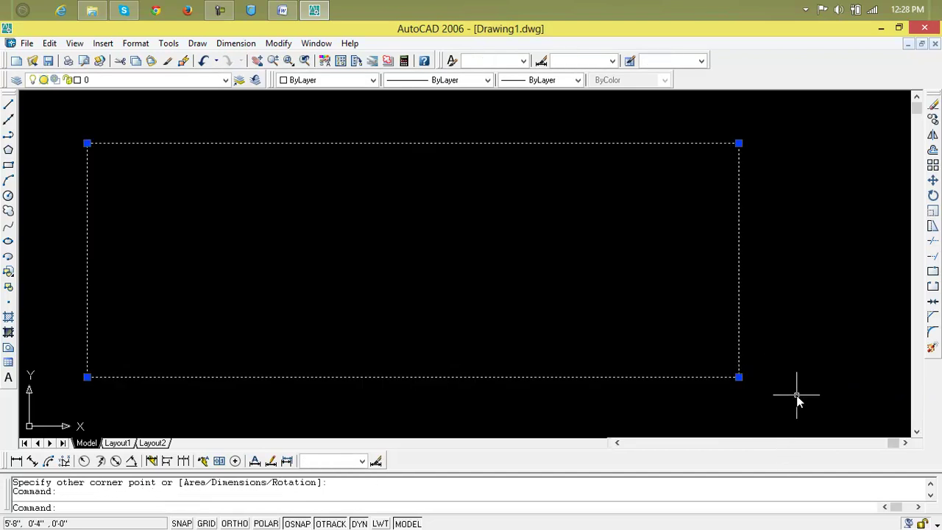
{"action": "key", "text": "Escape"}
{"action": "key", "text": "Escape"}
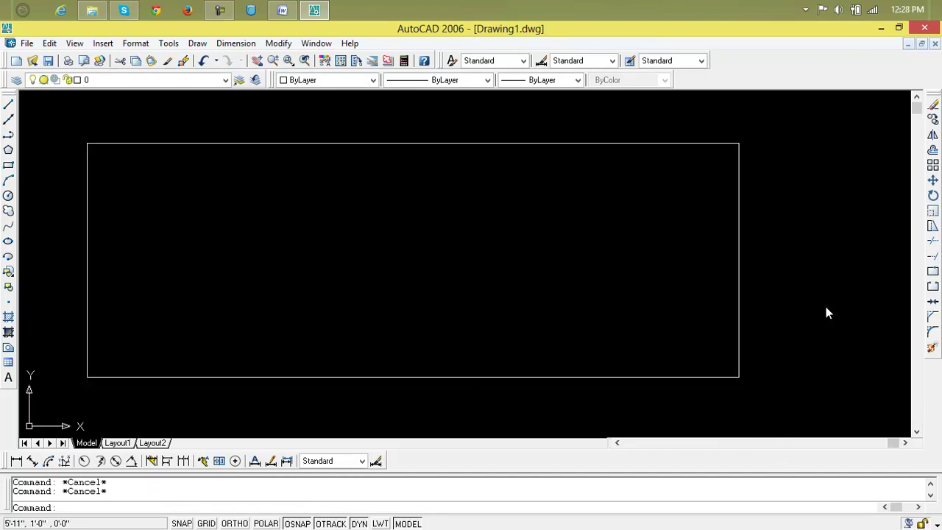
- Break the new rectangle at a point on its top edge and select the left piece
{"action": "left_click", "coordinate": [934, 272]}
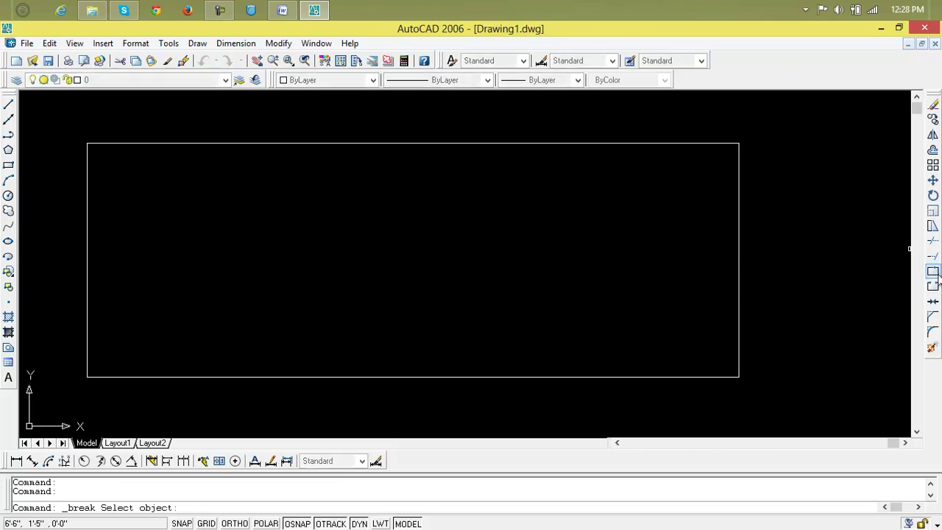
{"action": "left_click", "coordinate": [160, 144]}
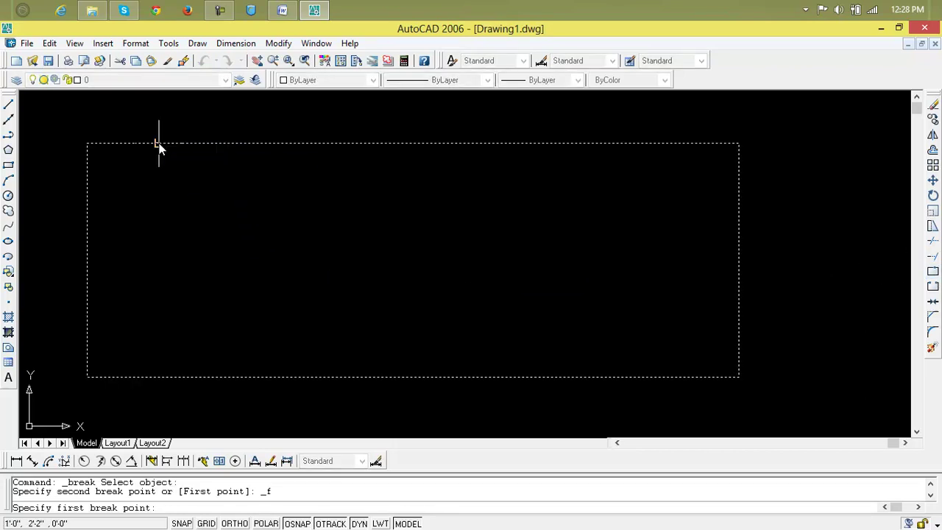
{"action": "left_click", "coordinate": [496, 143]}
{"action": "type", "text": "@"}
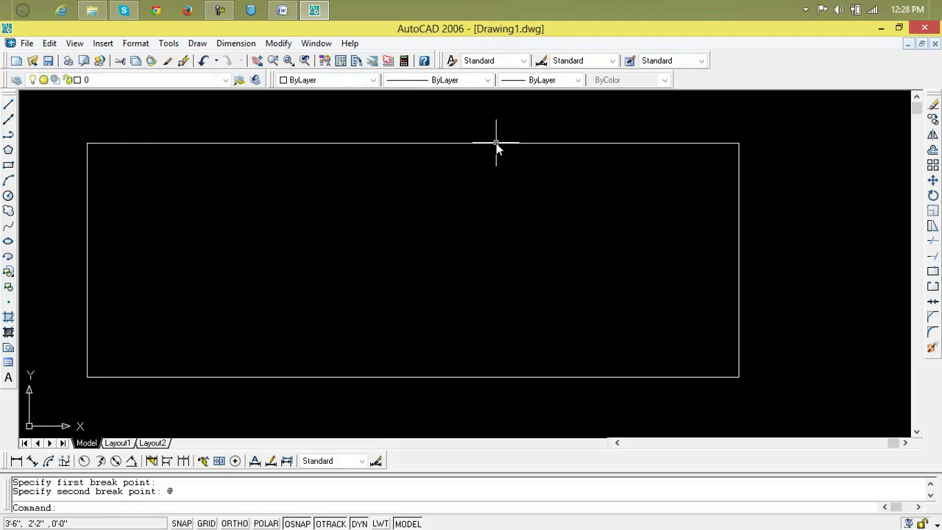
{"action": "left_click", "coordinate": [360, 143]}
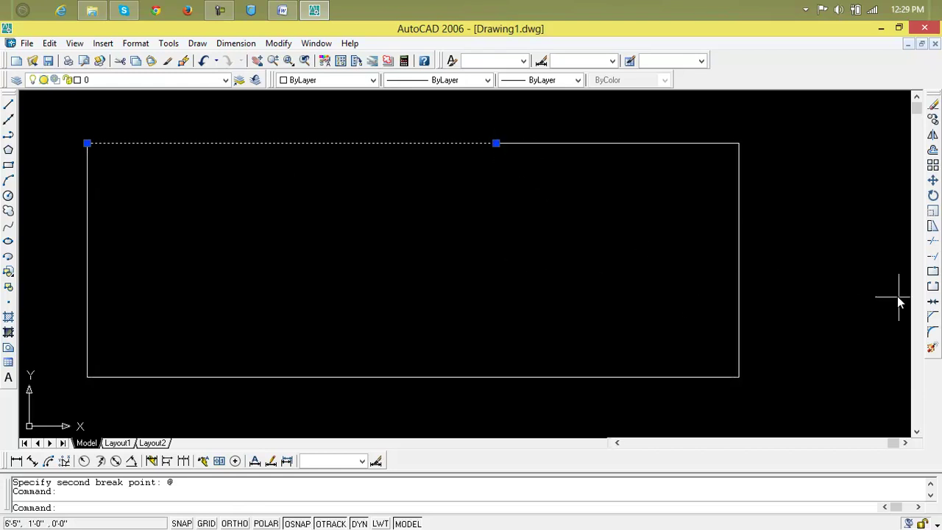
- Break the rectangle at a point on its bottom edge, select the pieces, and start a circle inside it
{"action": "left_click", "coordinate": [933, 287]}
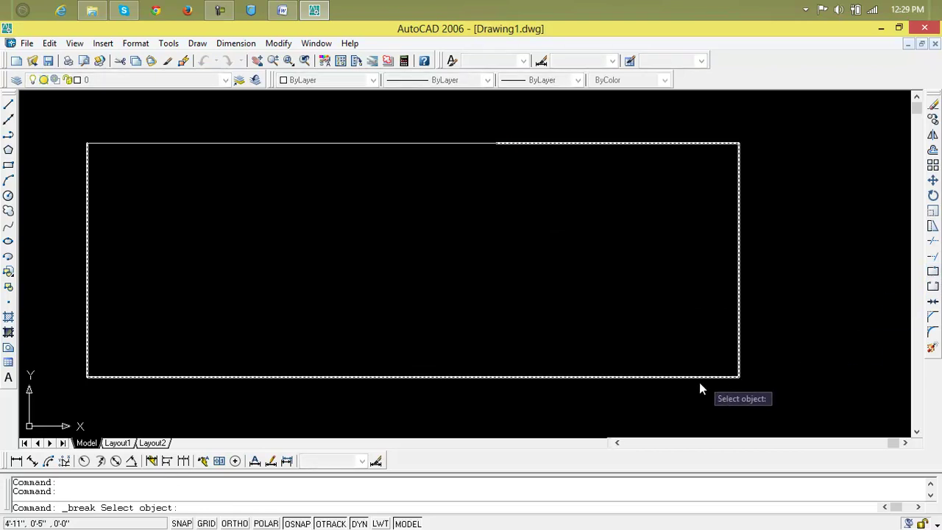
{"action": "left_click", "coordinate": [666, 377]}
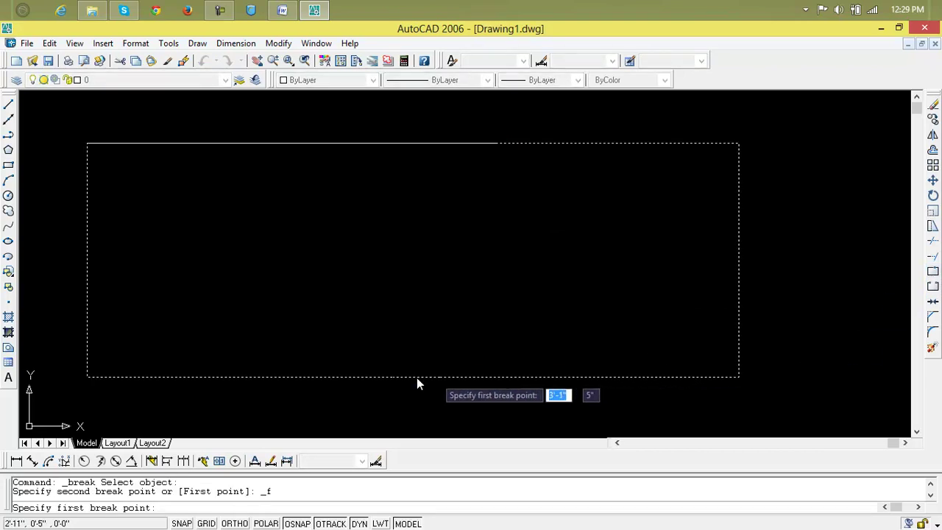
{"action": "left_click", "coordinate": [250, 378]}
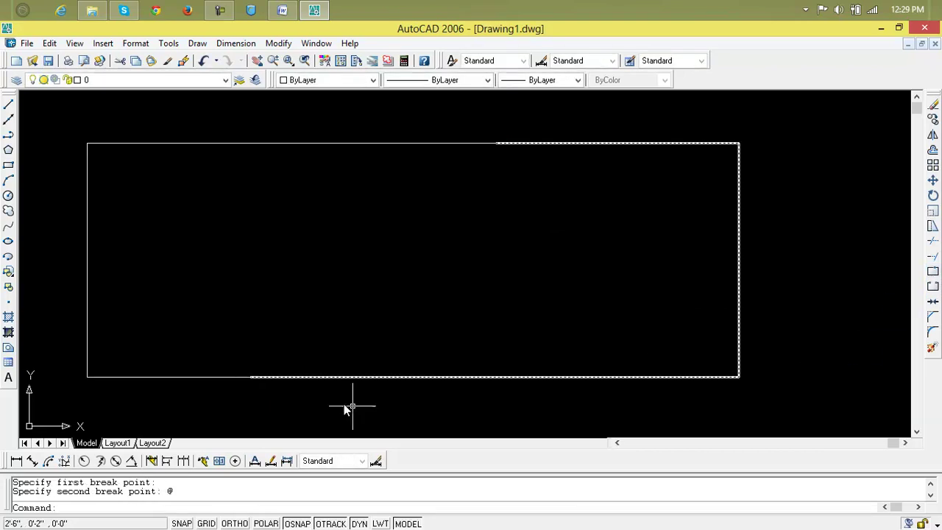
{"action": "left_click", "coordinate": [658, 377]}
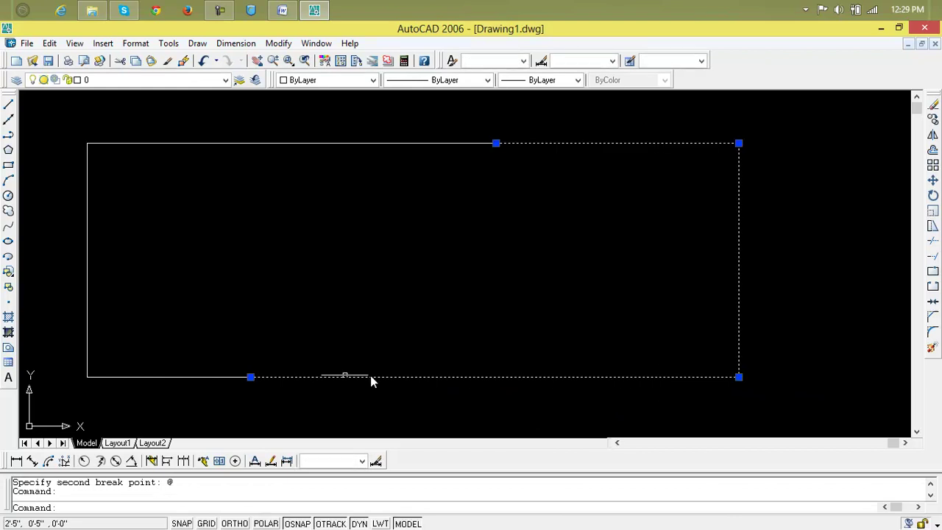
{"action": "left_click", "coordinate": [207, 377]}
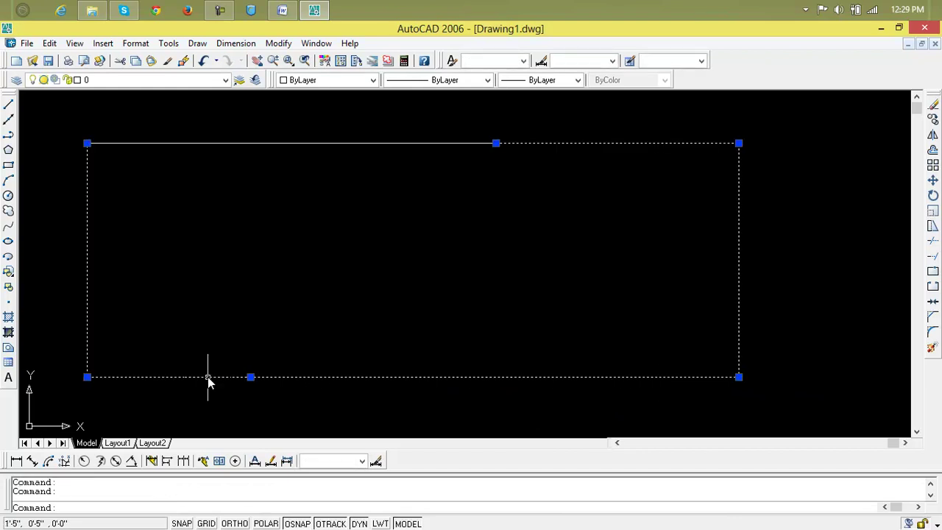
{"action": "left_click", "coordinate": [301, 147]}
{"action": "left_click", "coordinate": [328, 148]}
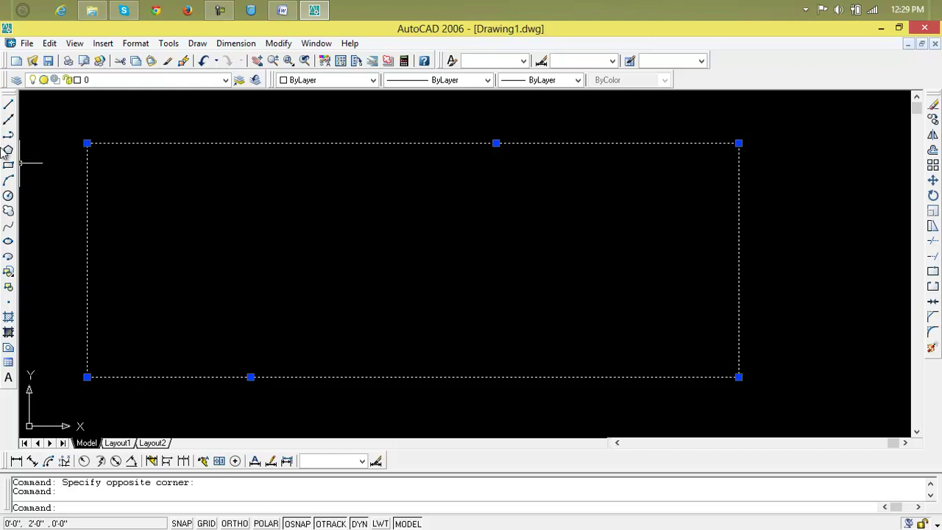
{"action": "left_click", "coordinate": [9, 196]}
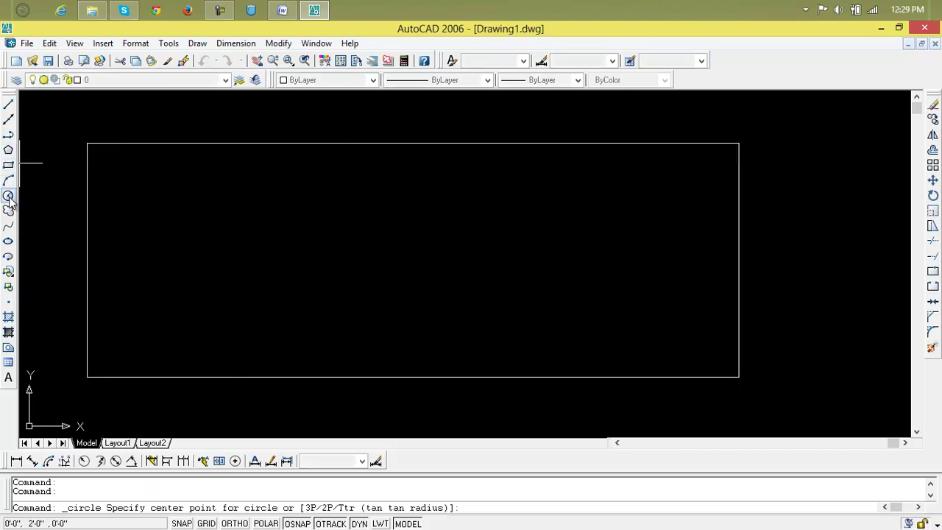
{"action": "left_click", "coordinate": [221, 191]}
- Finish the circle over the rectangle's upper left, then try Break at Point on it twice
{"action": "left_click", "coordinate": [304, 218]}
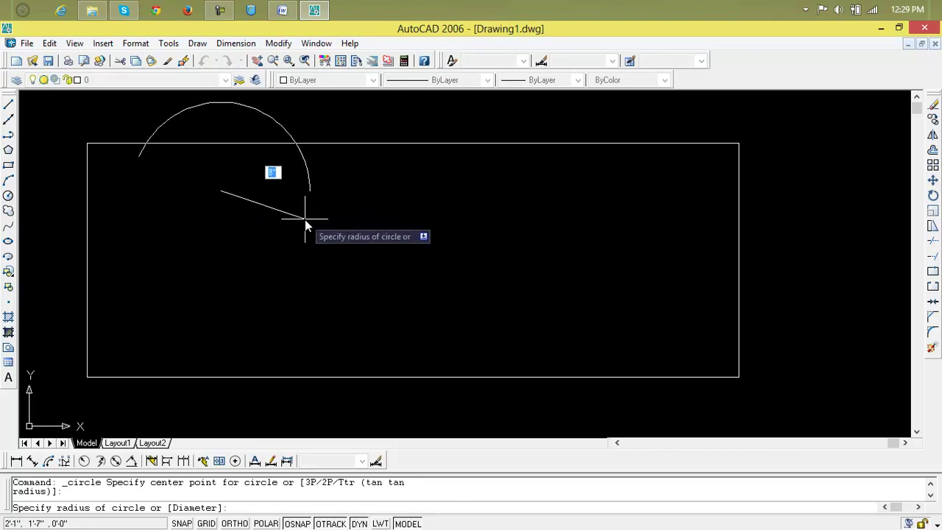
{"action": "left_click", "coordinate": [933, 271]}
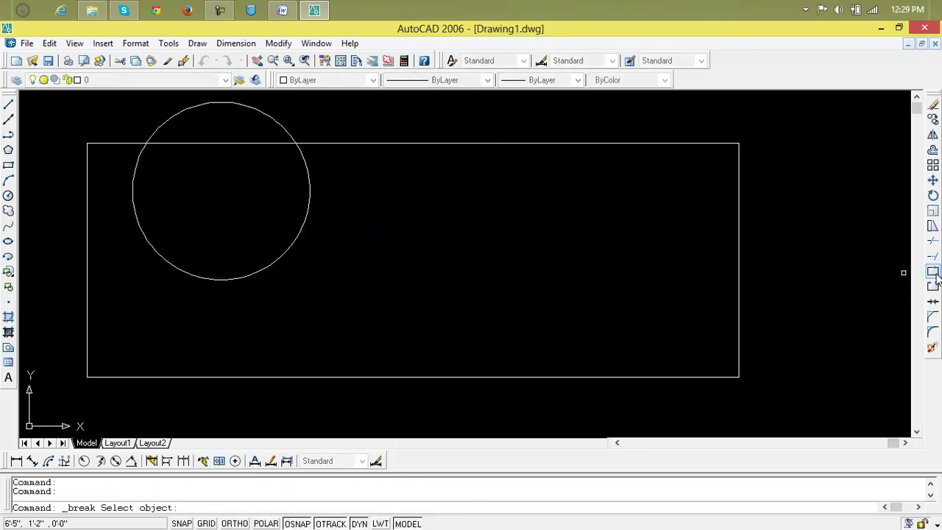
{"action": "left_click", "coordinate": [299, 235]}
{"action": "left_click", "coordinate": [162, 259]}
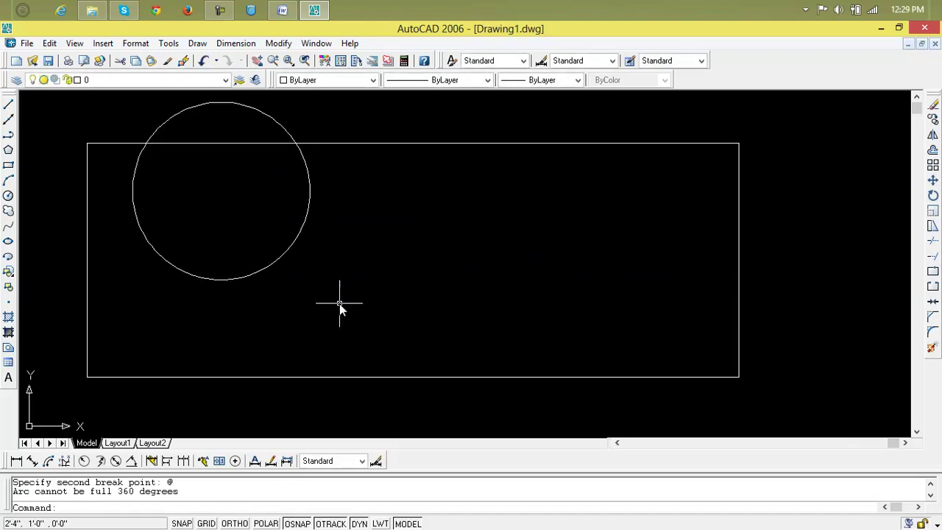
{"action": "left_click", "coordinate": [933, 271]}
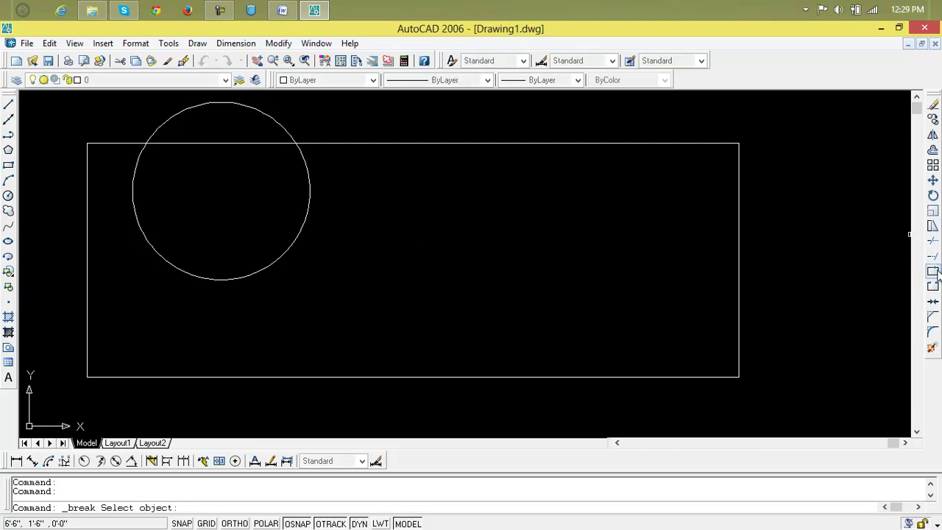
{"action": "left_click", "coordinate": [310, 182]}
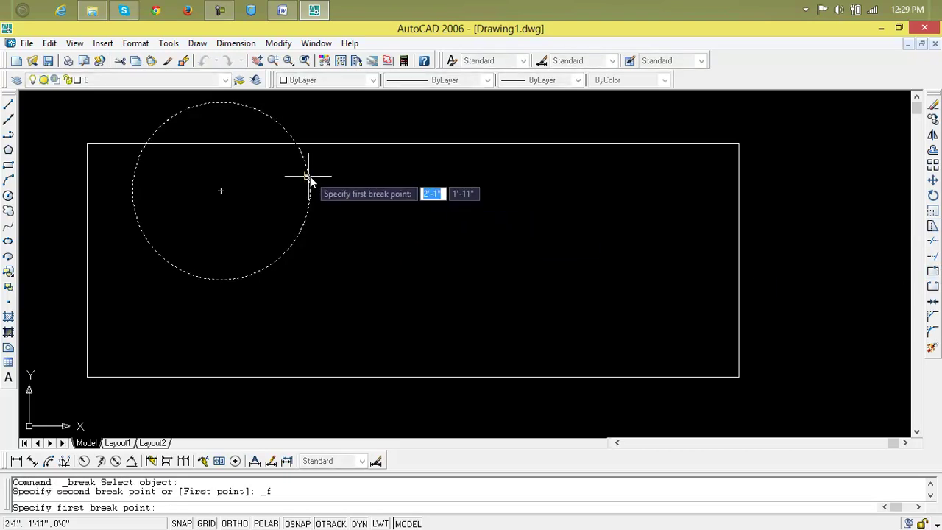
{"action": "left_click", "coordinate": [145, 136]}
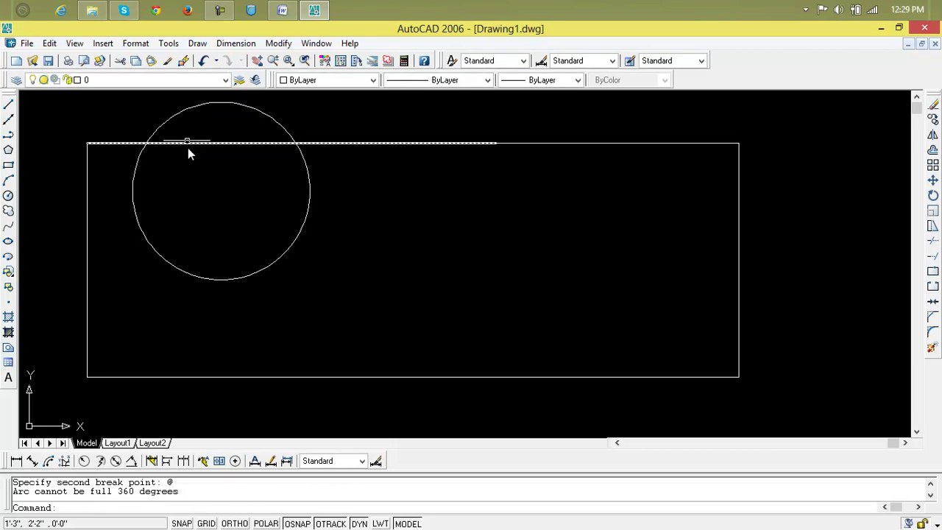
- Draw a three-point arc sweeping from lower left to the right across the rectangle
{"action": "left_click", "coordinate": [8, 182]}
{"action": "left_click", "coordinate": [243, 328]}
{"action": "left_click", "coordinate": [516, 197]}
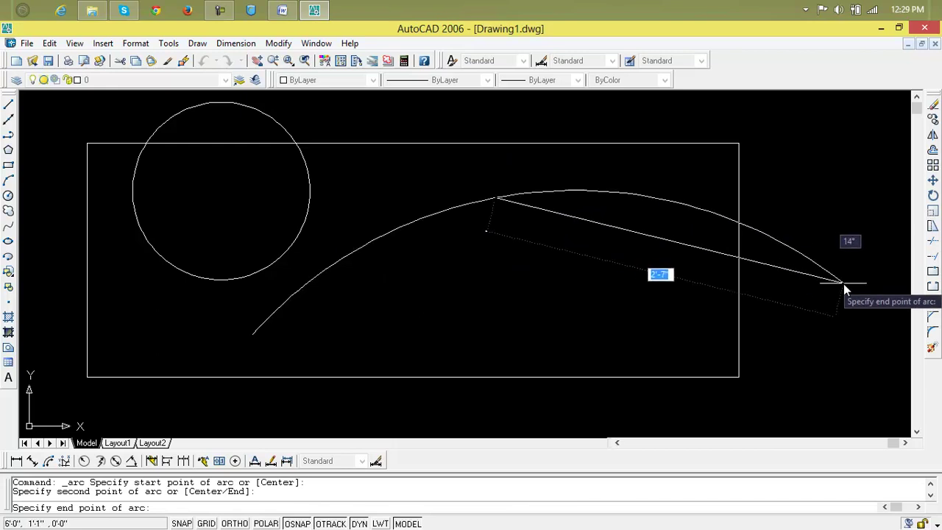
{"action": "left_click", "coordinate": [843, 284]}
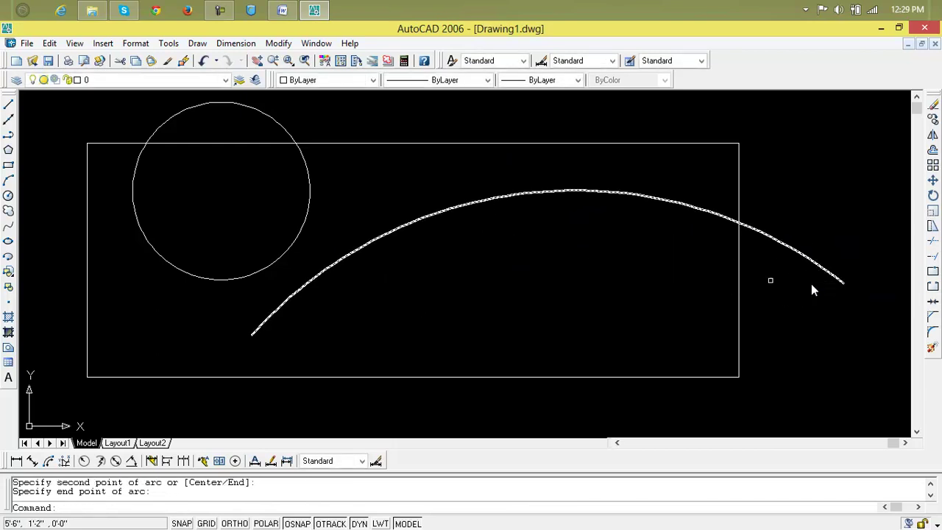
- Break the arc at a point and select both resulting arcs
{"action": "left_click", "coordinate": [933, 274]}
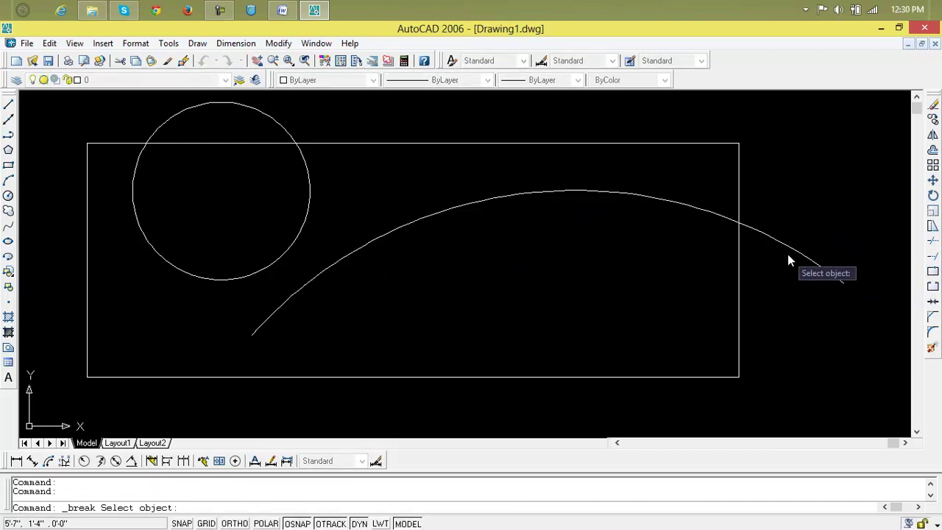
{"action": "left_click", "coordinate": [788, 248]}
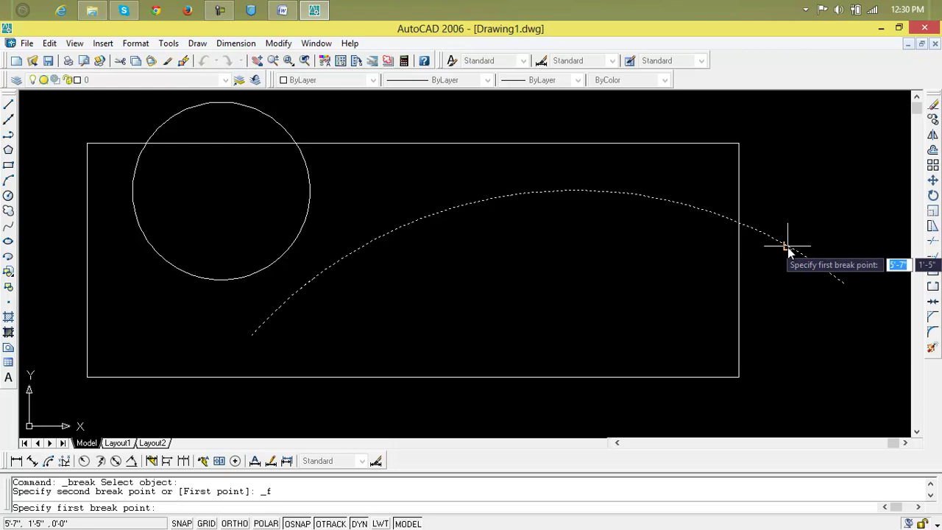
{"action": "left_click", "coordinate": [414, 219]}
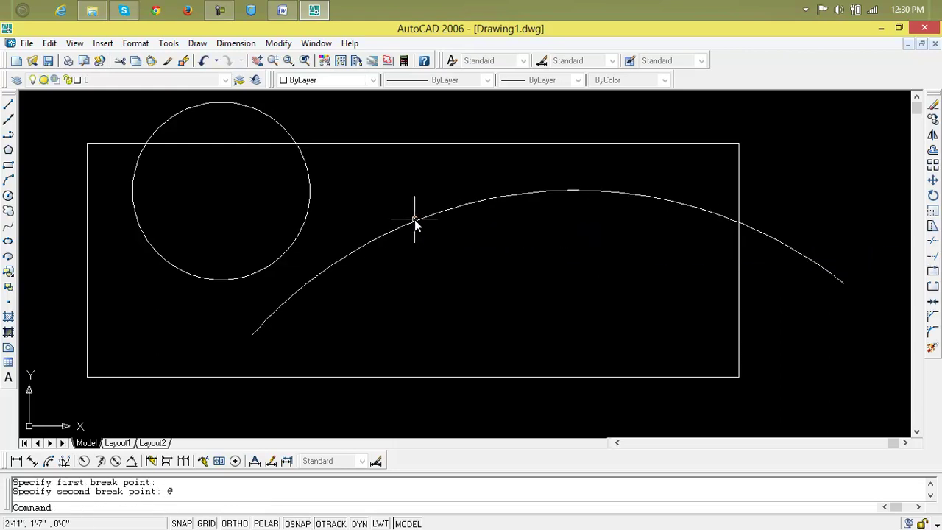
{"action": "left_click", "coordinate": [637, 202]}
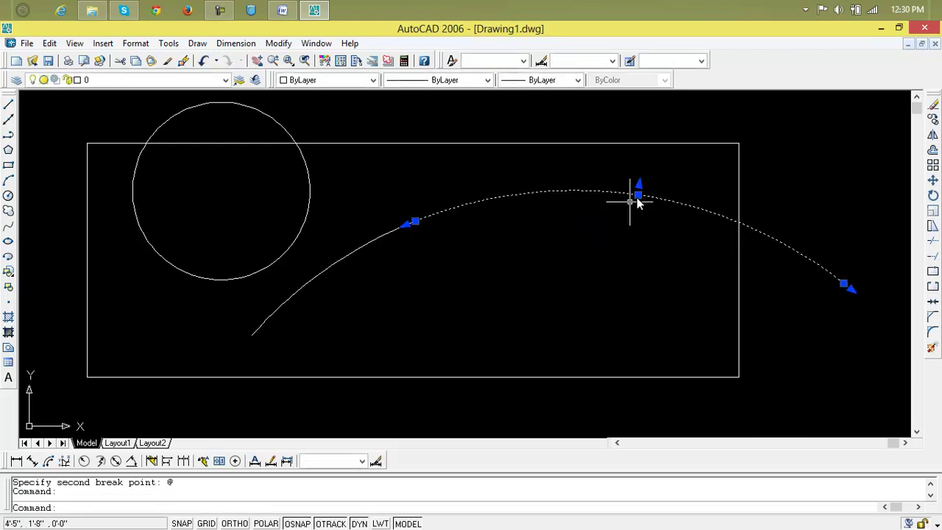
{"action": "left_click", "coordinate": [367, 245]}
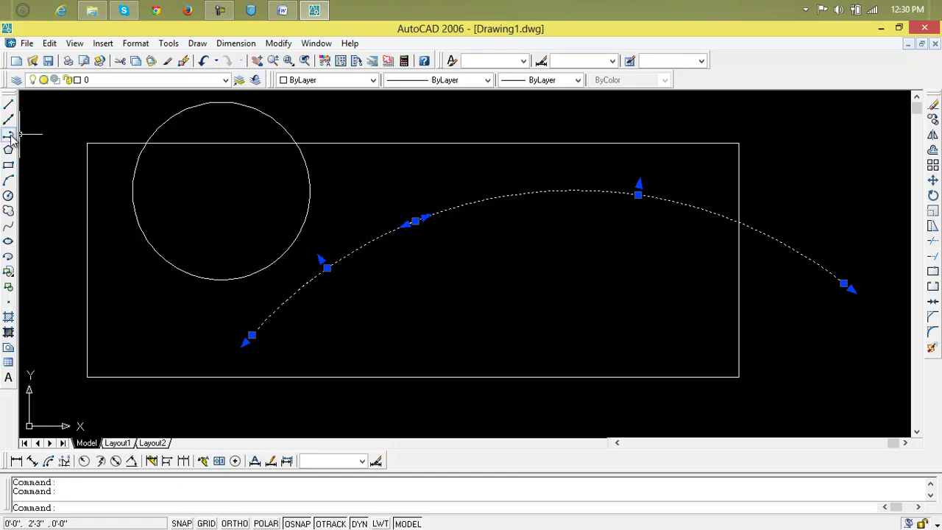
- Erase the circle, arc, rectangle and leftover lines with crossing selections
{"action": "left_click", "coordinate": [855, 135]}
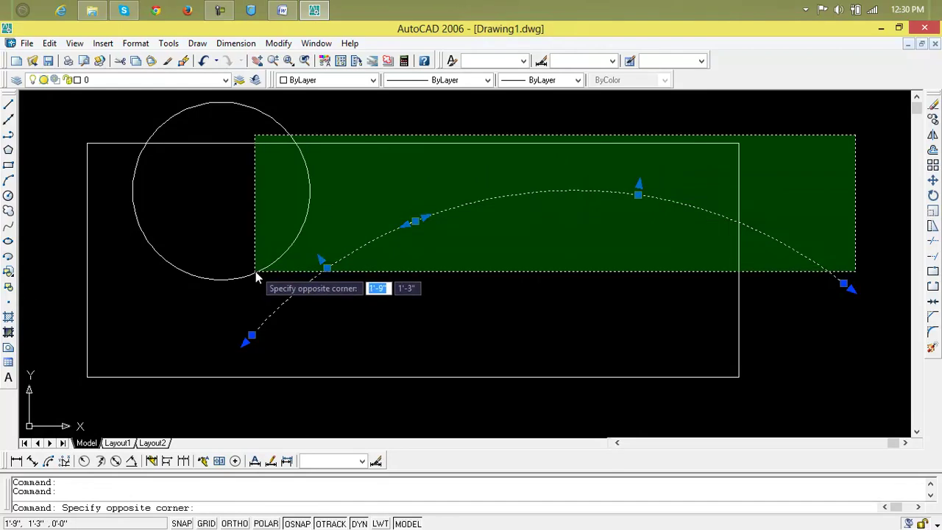
{"action": "left_click", "coordinate": [259, 271]}
{"action": "key", "text": "Delete"}
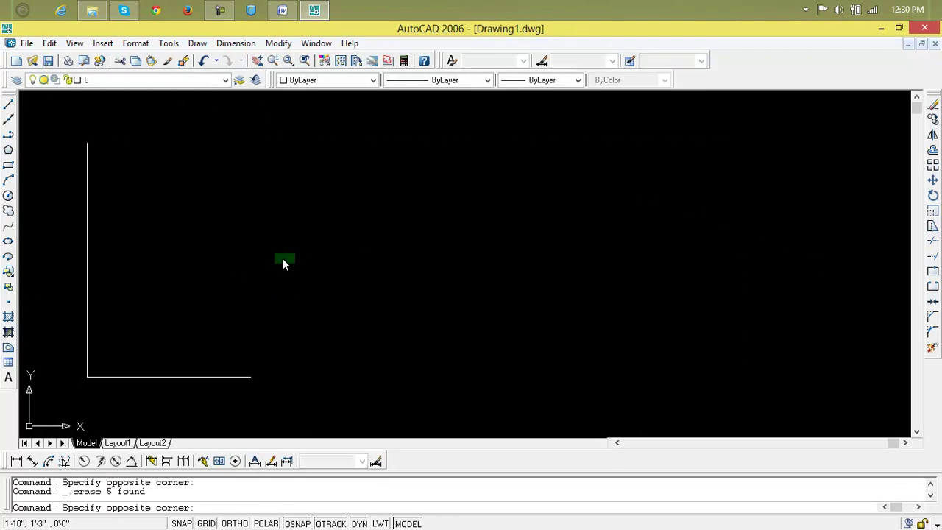
{"action": "left_click", "coordinate": [295, 253]}
{"action": "left_click", "coordinate": [80, 387]}
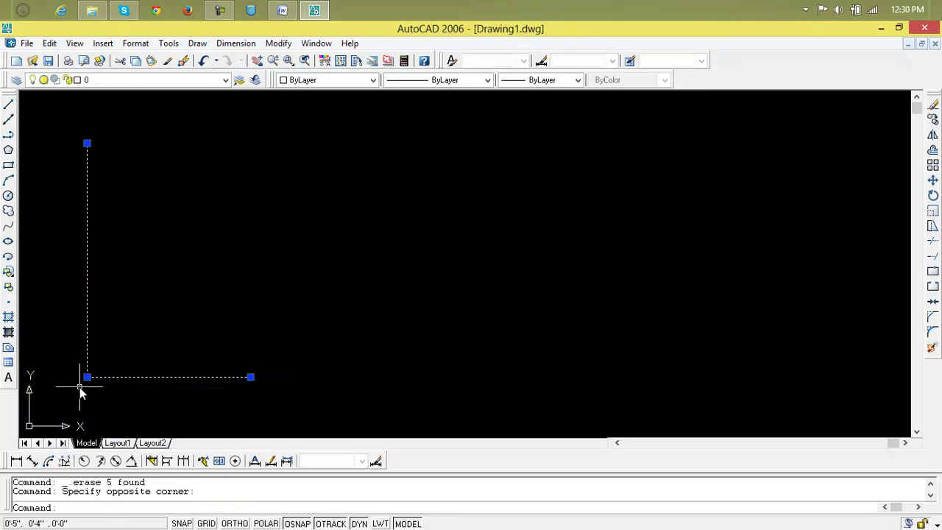
{"action": "key", "text": "Delete"}
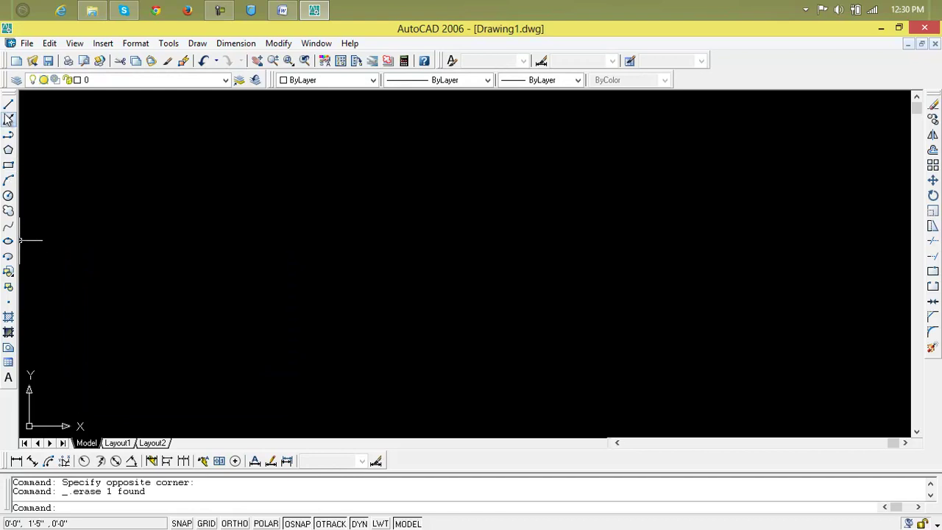
- Draw a long horizontal line with Ortho on
{"action": "left_click", "coordinate": [8, 103]}
{"action": "left_click", "coordinate": [121, 177]}
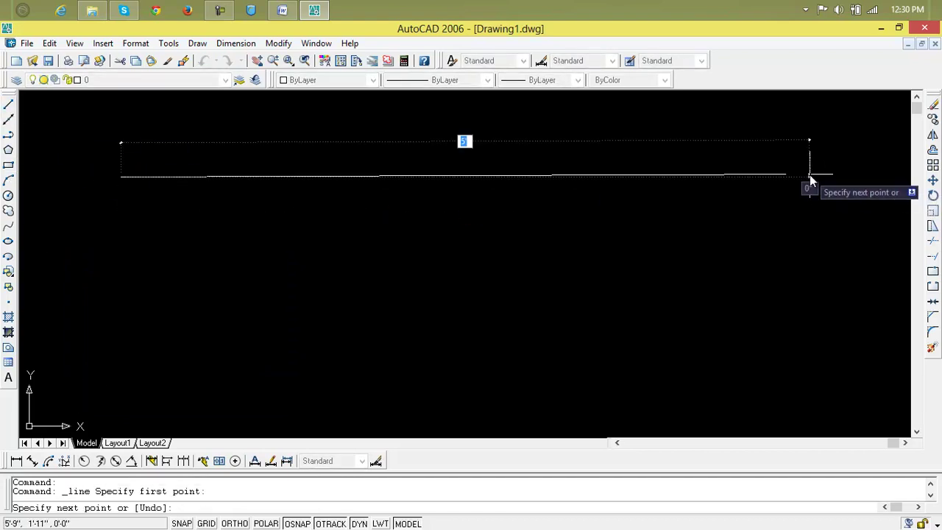
{"action": "key", "text": "F8"}
{"action": "left_click", "coordinate": [810, 177]}
{"action": "key", "text": "Return"}
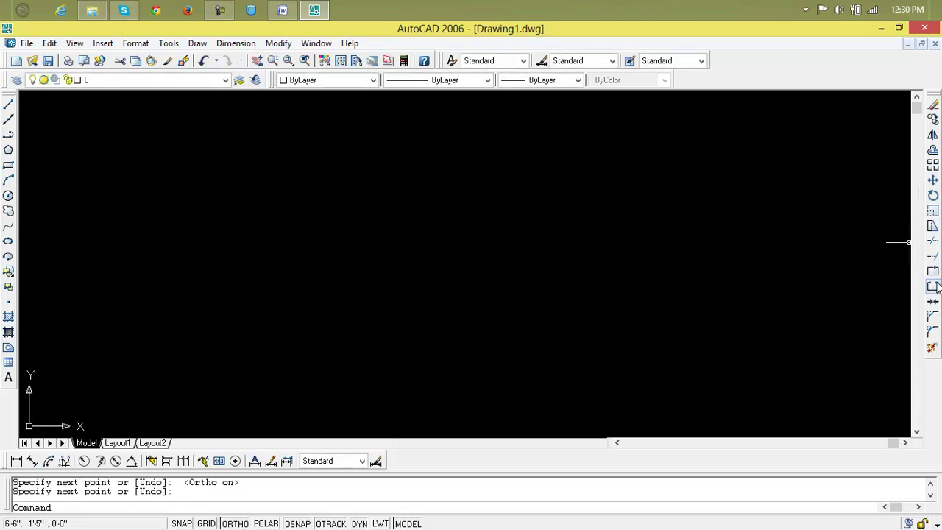
- Break the line at a single point and check the left piece
{"action": "left_click", "coordinate": [933, 287]}
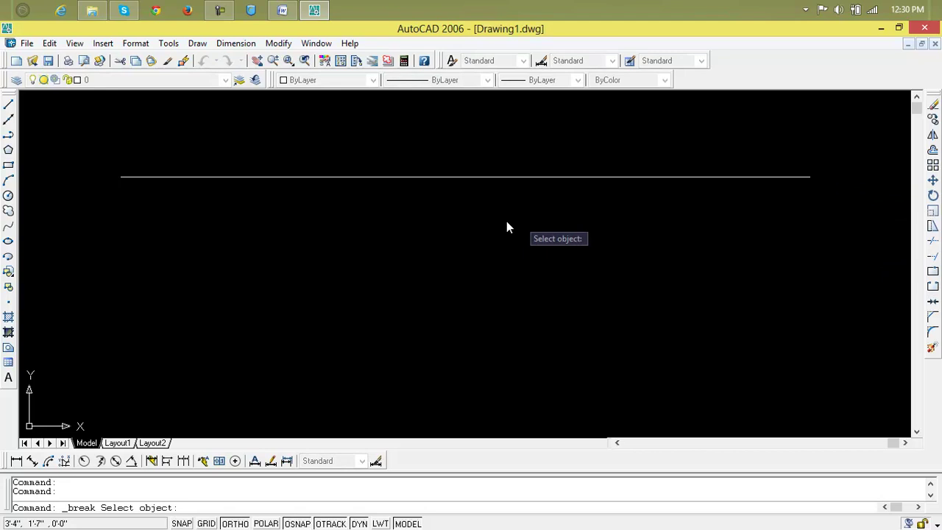
{"action": "left_click", "coordinate": [308, 178]}
{"action": "left_click", "coordinate": [600, 177]}
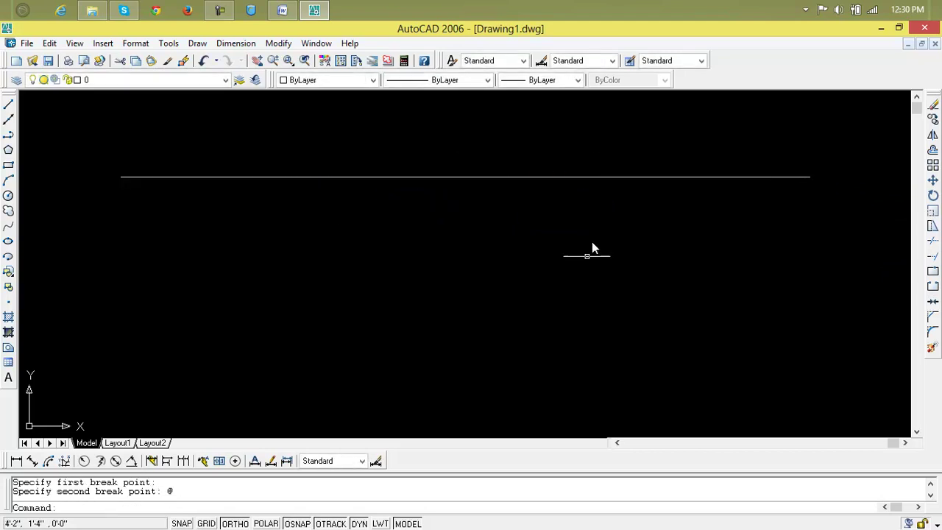
{"action": "left_click", "coordinate": [529, 176]}
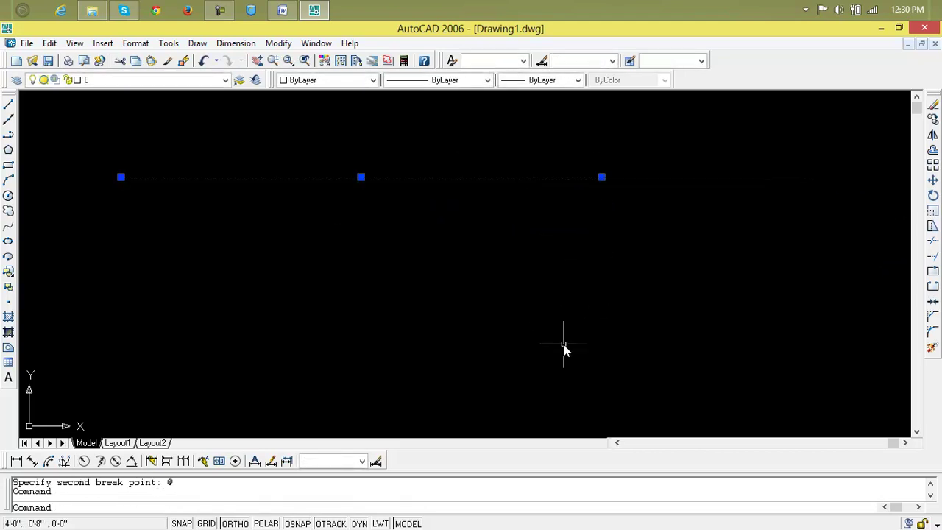
{"action": "key", "text": "Escape"}
{"action": "key", "text": "Escape"}
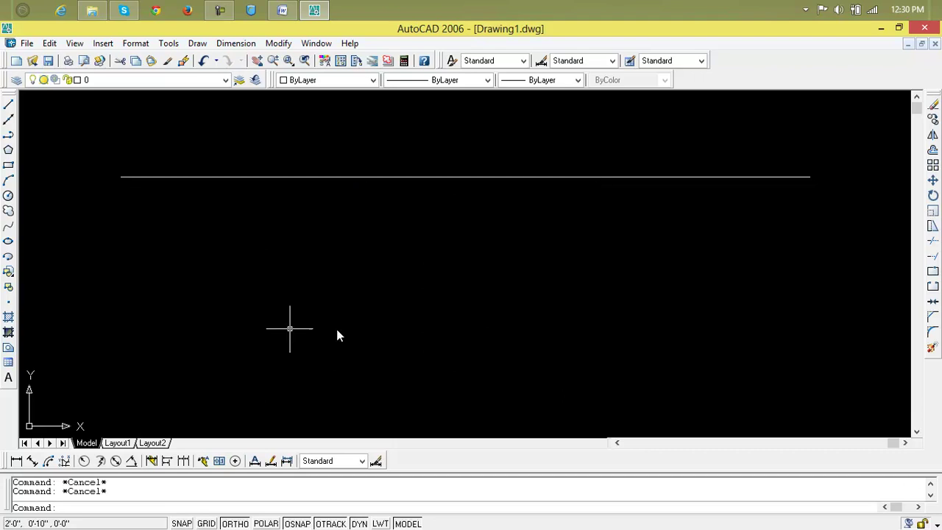
- Start a polyline below the horizontal line and draw its first rightward segments with Ortho on
{"action": "left_click", "coordinate": [8, 135]}
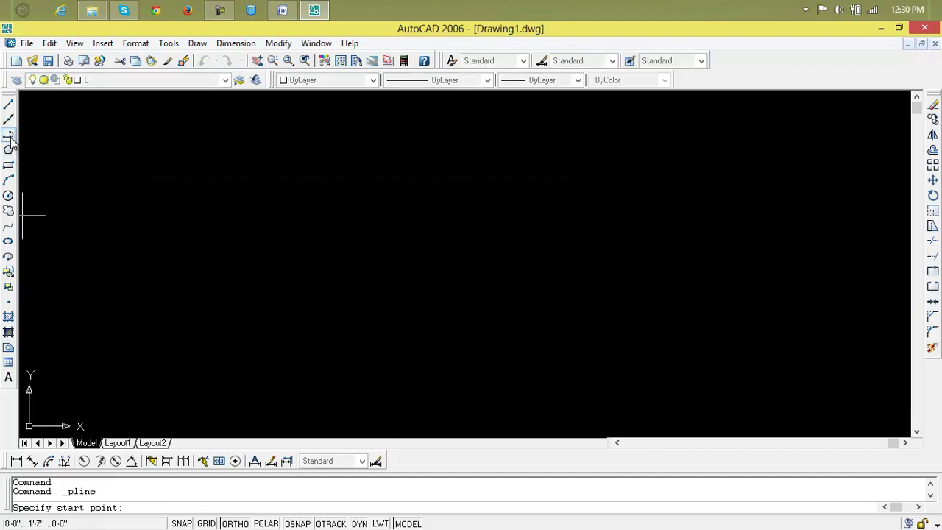
{"action": "left_click", "coordinate": [146, 345]}
{"action": "left_click", "coordinate": [329, 345]}
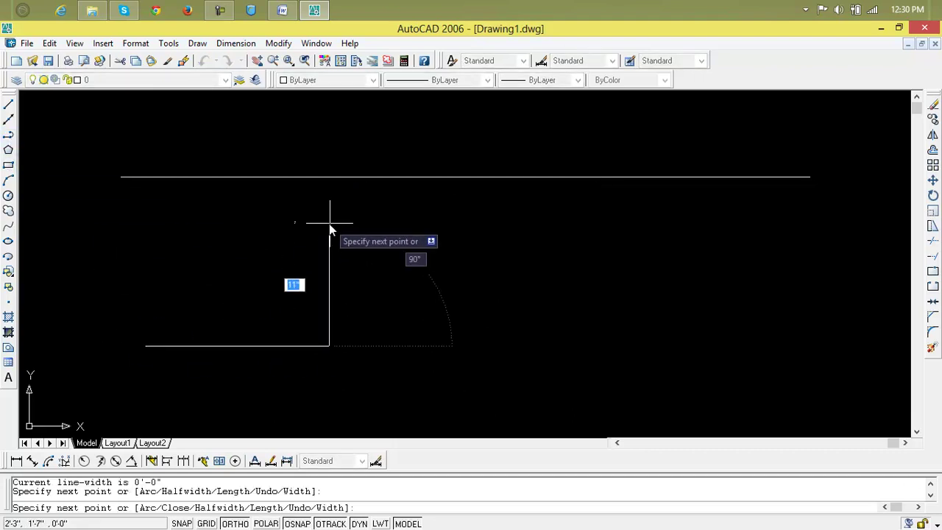
{"action": "left_click", "coordinate": [450, 309]}
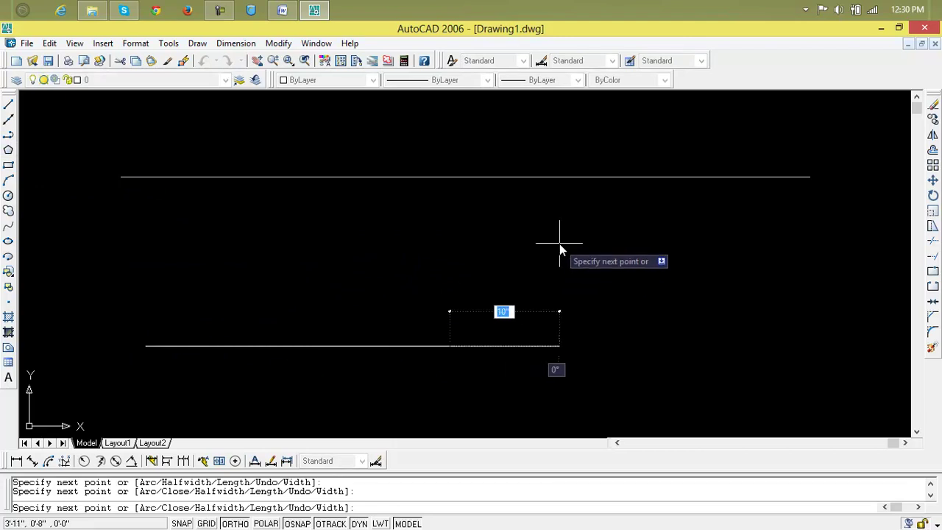
- Turn Ortho off and add the zigzag vertices to finish the open polyline
{"action": "key", "text": "F8"}
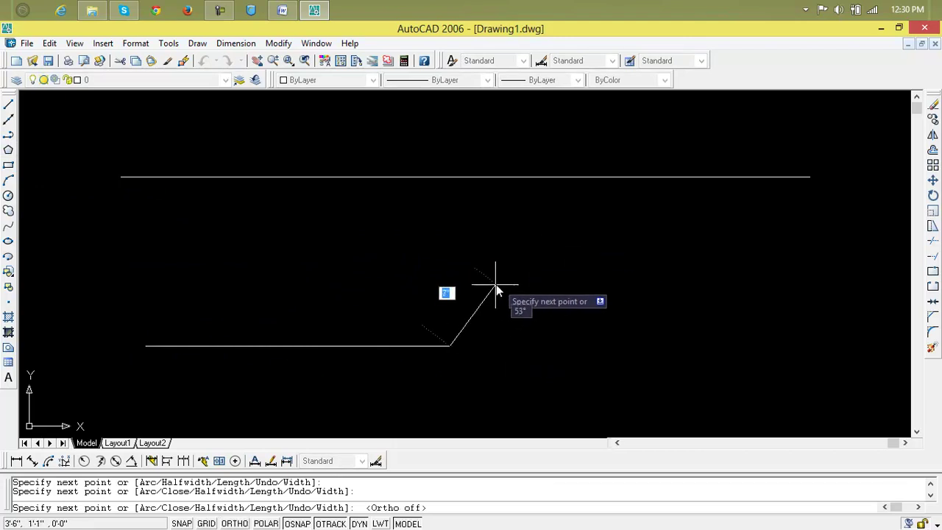
{"action": "left_click", "coordinate": [468, 281]}
{"action": "left_click", "coordinate": [587, 280]}
{"action": "left_click", "coordinate": [616, 350]}
{"action": "left_click", "coordinate": [700, 345]}
{"action": "left_click", "coordinate": [701, 270]}
{"action": "left_click", "coordinate": [780, 261]}
{"action": "left_click", "coordinate": [817, 376]}
{"action": "left_click", "coordinate": [676, 426]}
{"action": "left_click", "coordinate": [526, 411]}
{"action": "left_click", "coordinate": [526, 363]}
{"action": "key", "text": "Return"}
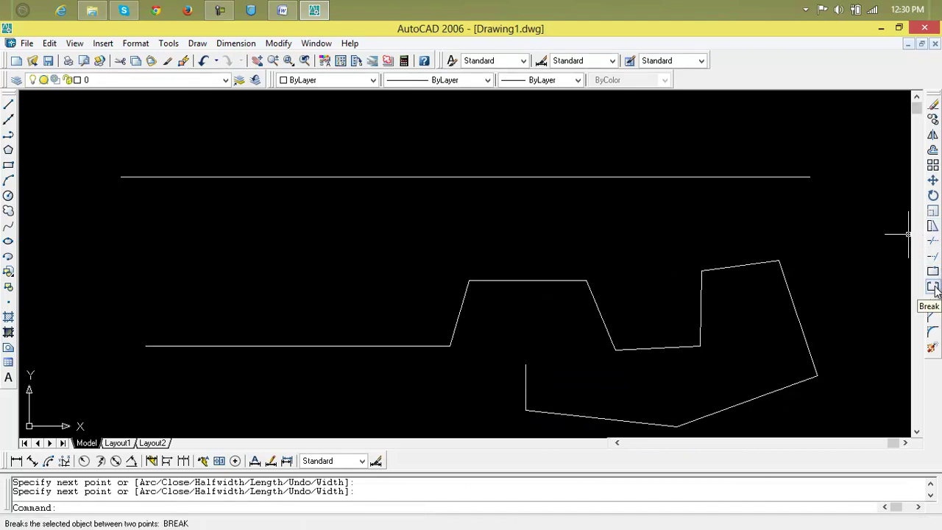
- Break the zigzag polyline at a point on its long left run
{"action": "left_click", "coordinate": [933, 271]}
{"action": "left_click", "coordinate": [413, 347]}
{"action": "left_click", "coordinate": [248, 345]}
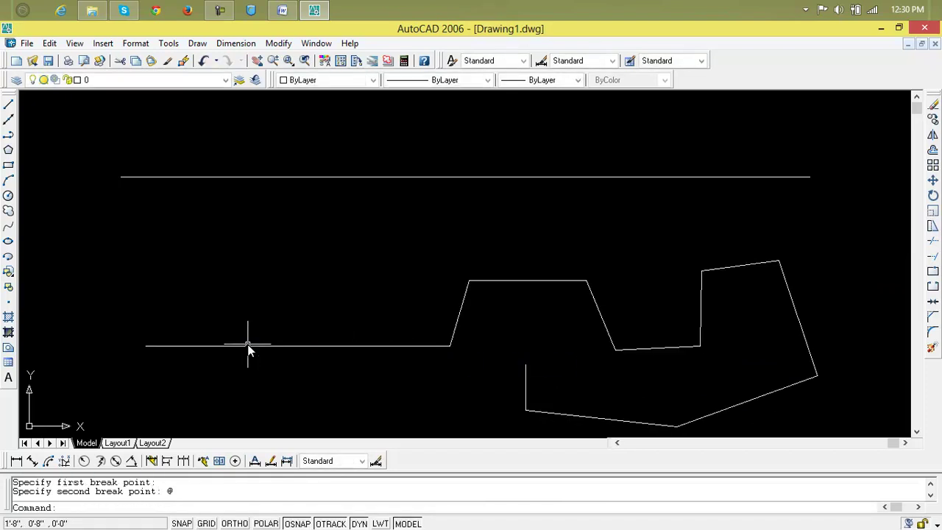
{"action": "left_click", "coordinate": [350, 346]}
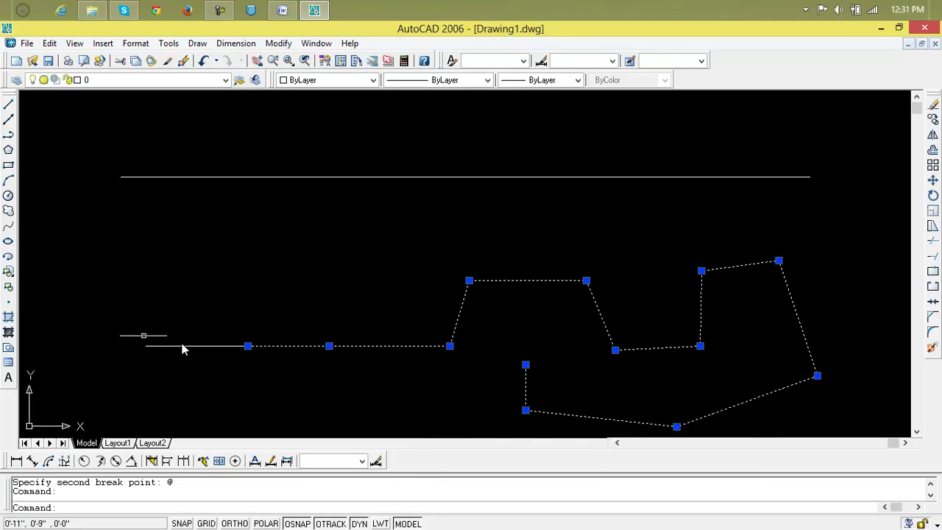
{"action": "key", "text": "Escape"}
{"action": "key", "text": "Escape"}
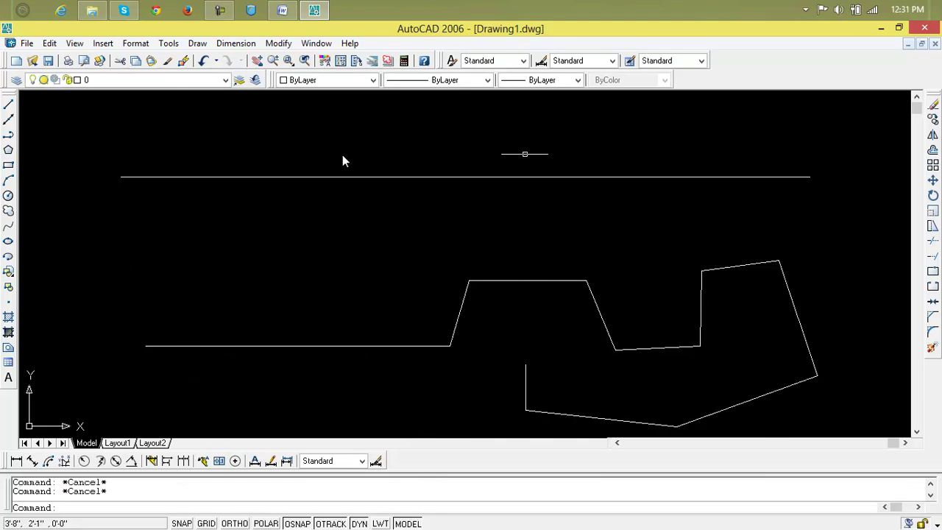
- Break the polyline again on its bottom edge and select the resulting pieces
{"action": "left_click", "coordinate": [932, 270]}
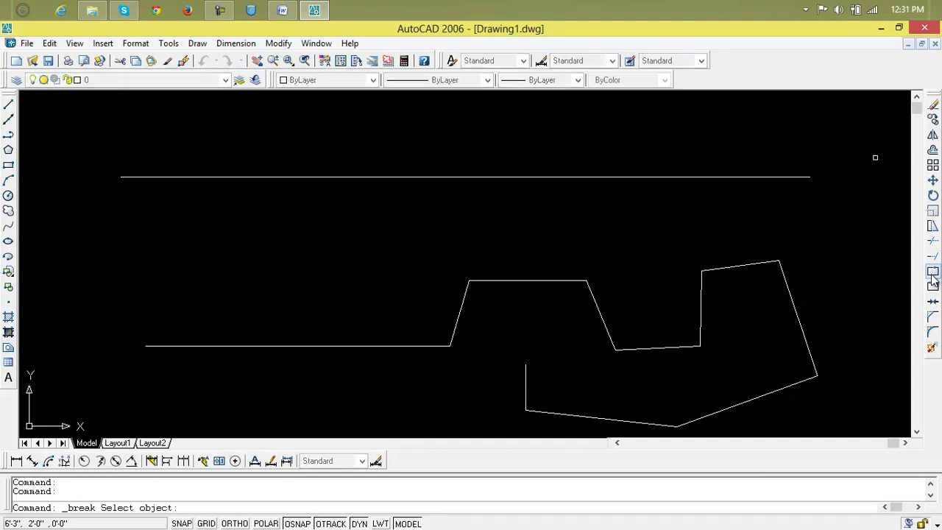
{"action": "left_click", "coordinate": [796, 384]}
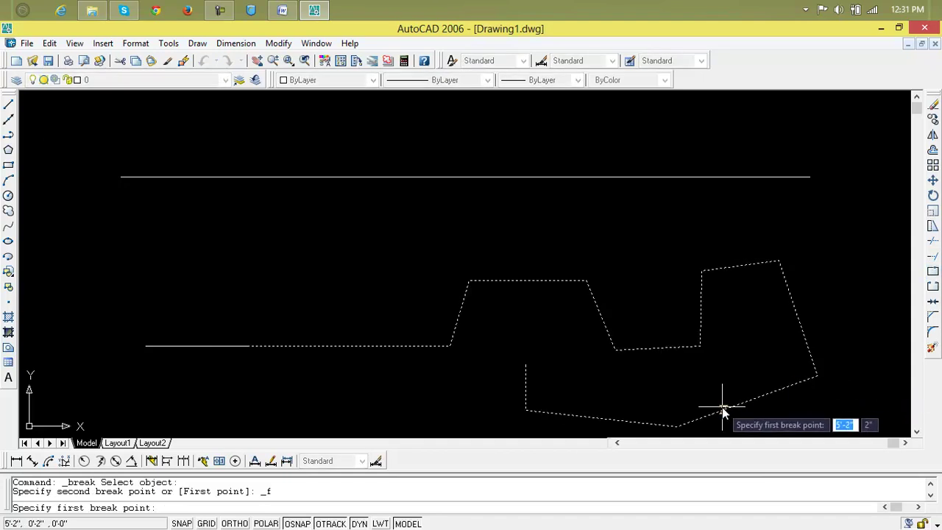
{"action": "left_click", "coordinate": [723, 407]}
{"action": "left_click", "coordinate": [787, 386]}
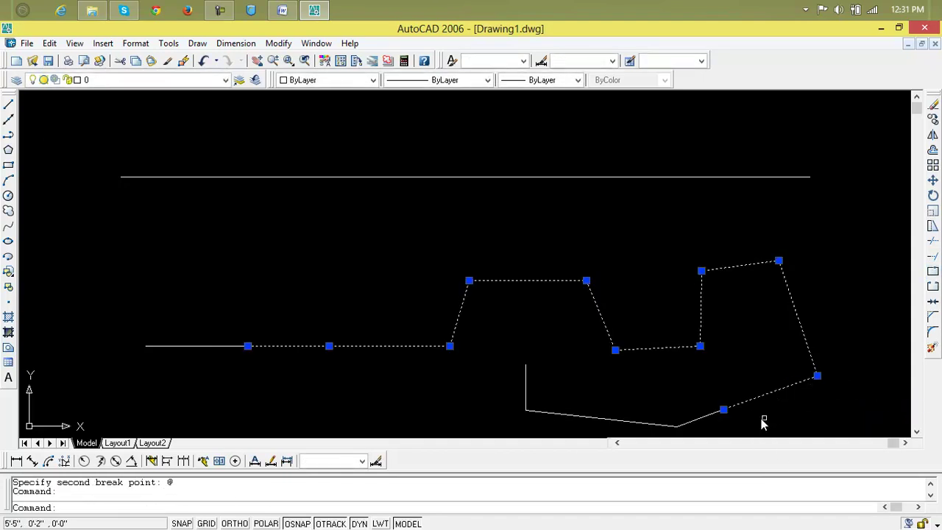
{"action": "left_click", "coordinate": [657, 426]}
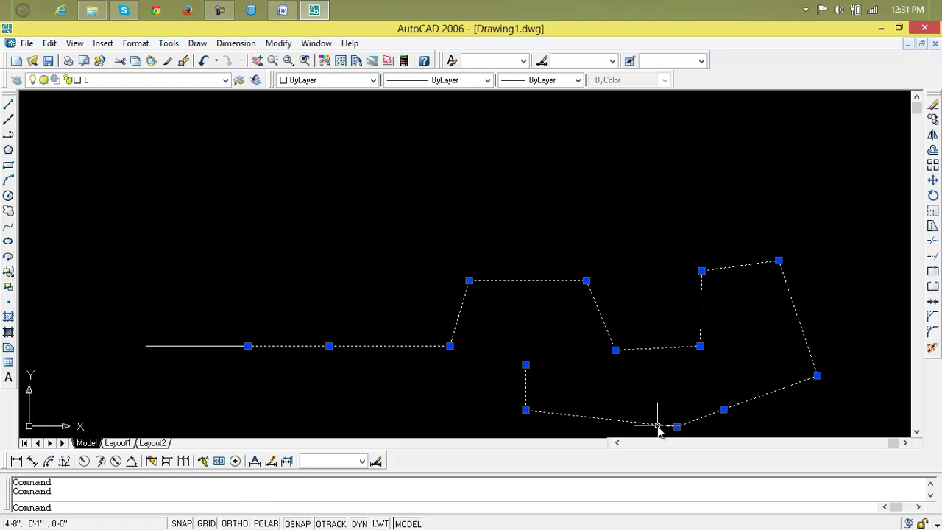
{"action": "left_click", "coordinate": [214, 346]}
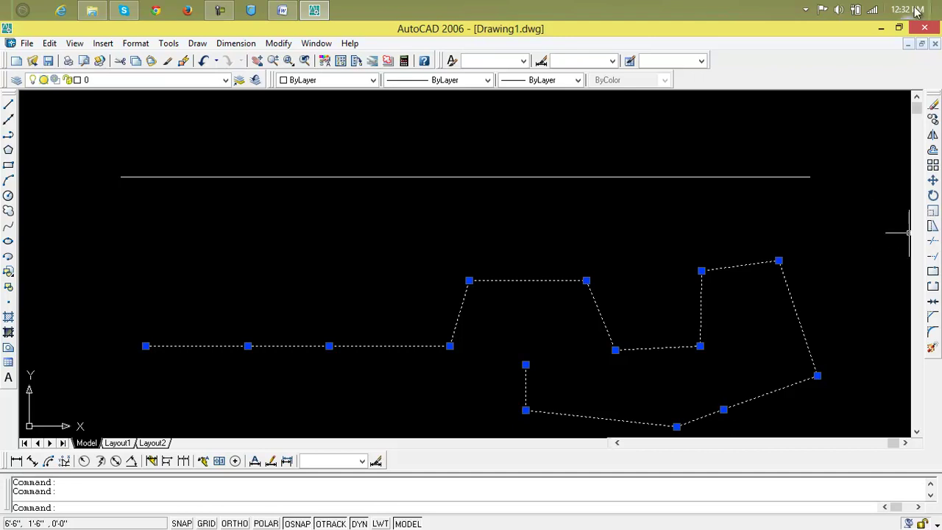
- Minimize AutoCAD 2006 to reveal the Windows desktop and its shortcut icons
{"action": "left_click", "coordinate": [882, 30]}
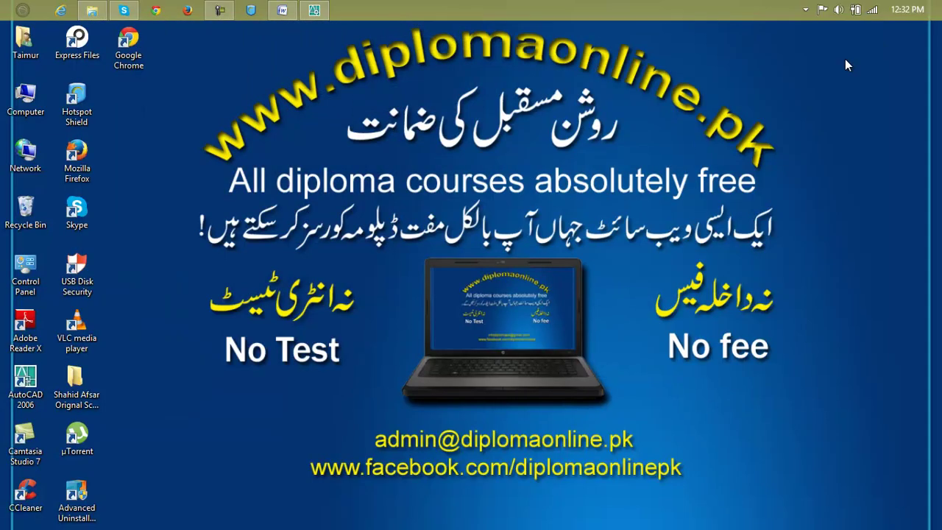